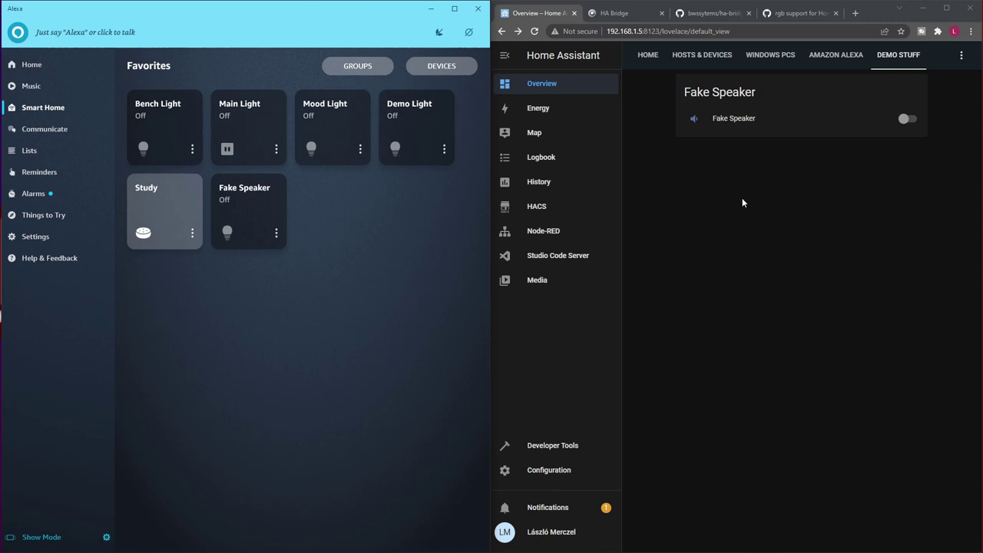
Switch to the HA Bridge page and review the Fake Speaker and Demo Light entries in its device list.
click(636, 14)
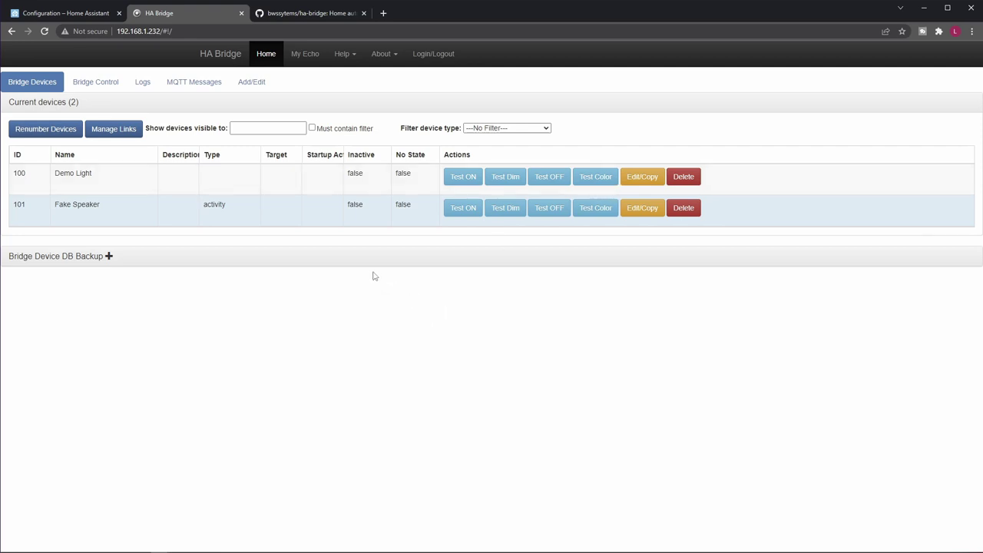
mouse_move(80, 205)
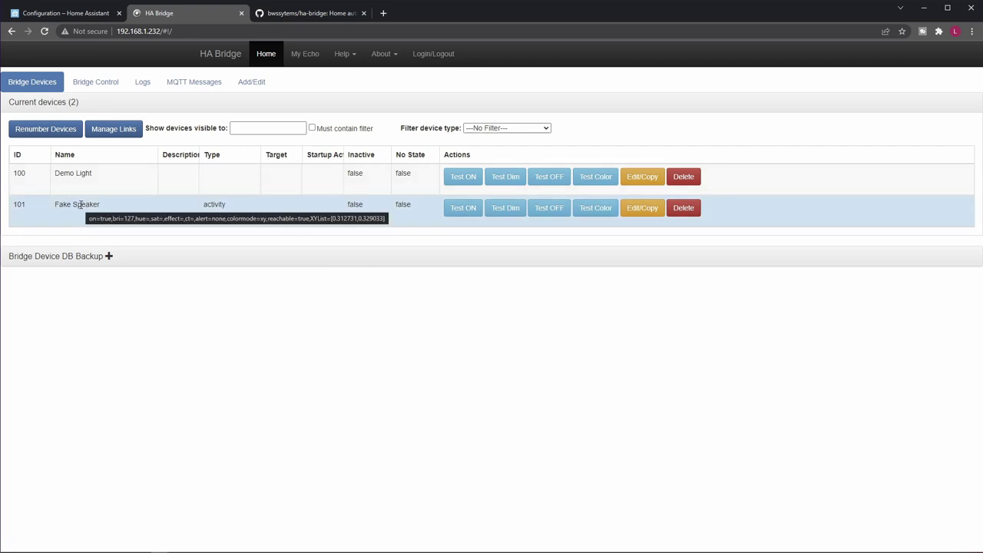
mouse_move(145, 177)
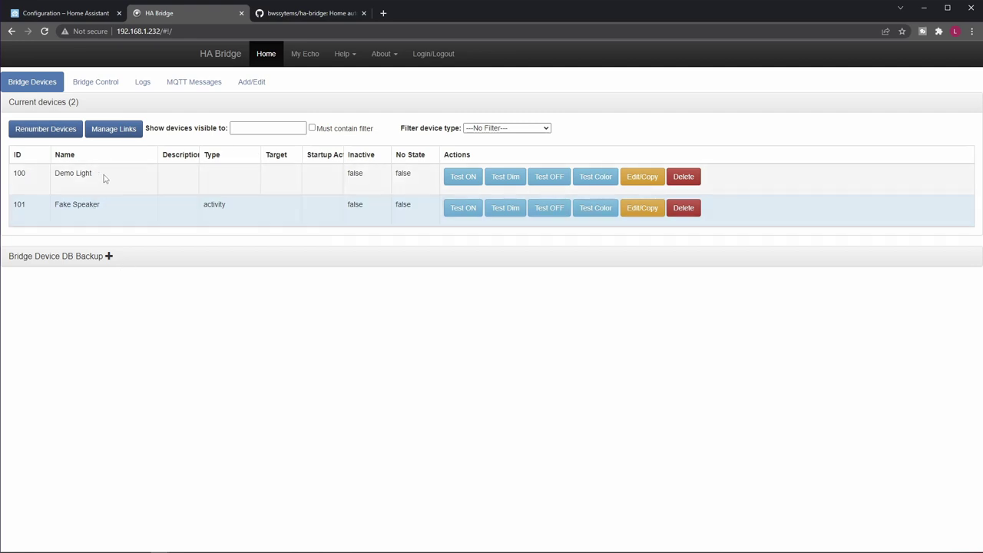
mouse_move(102, 188)
Compare the Hue Bridge integration's devices in Home Assistant with the HA Bridge list and view the Fake Speaker device page.
click(67, 15)
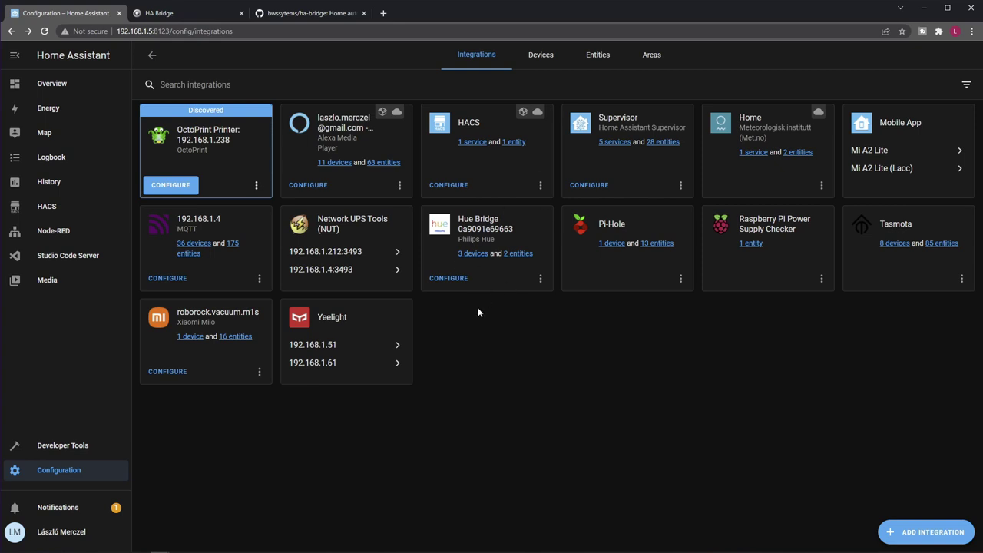
click(475, 254)
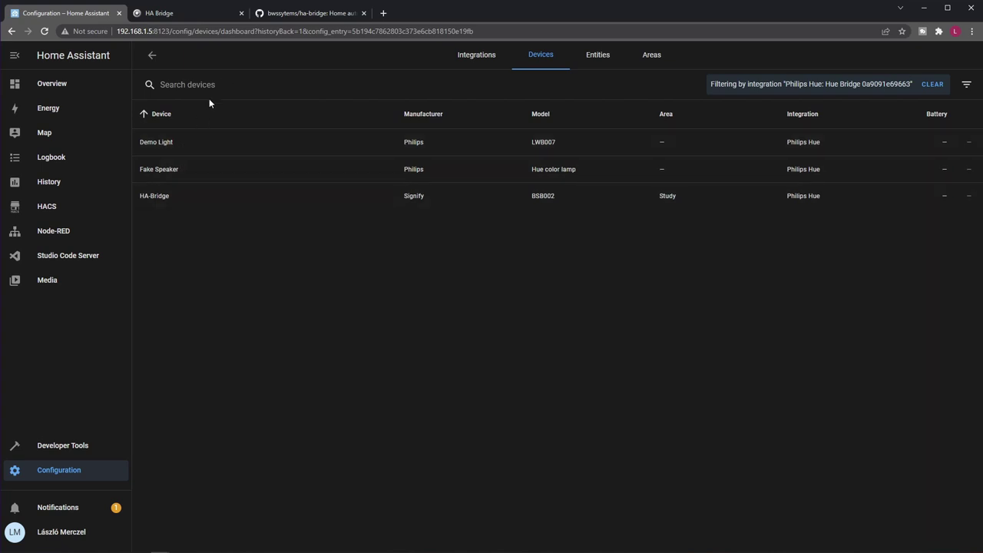
click(171, 14)
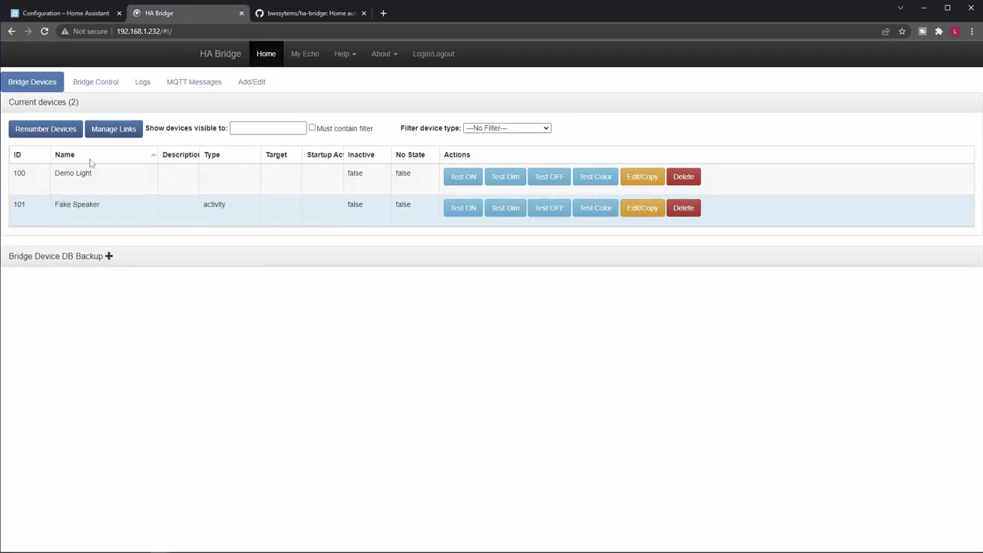
click(69, 12)
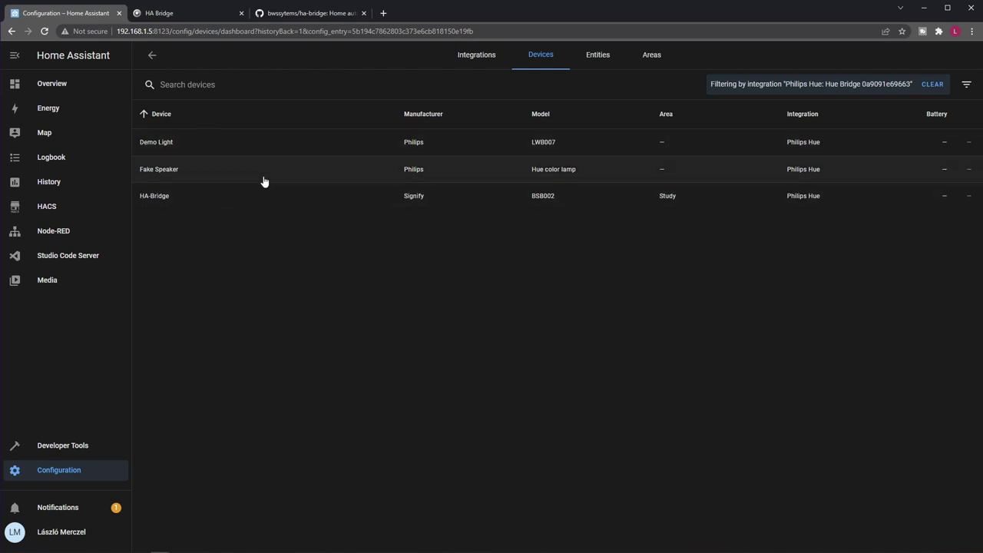
click(202, 176)
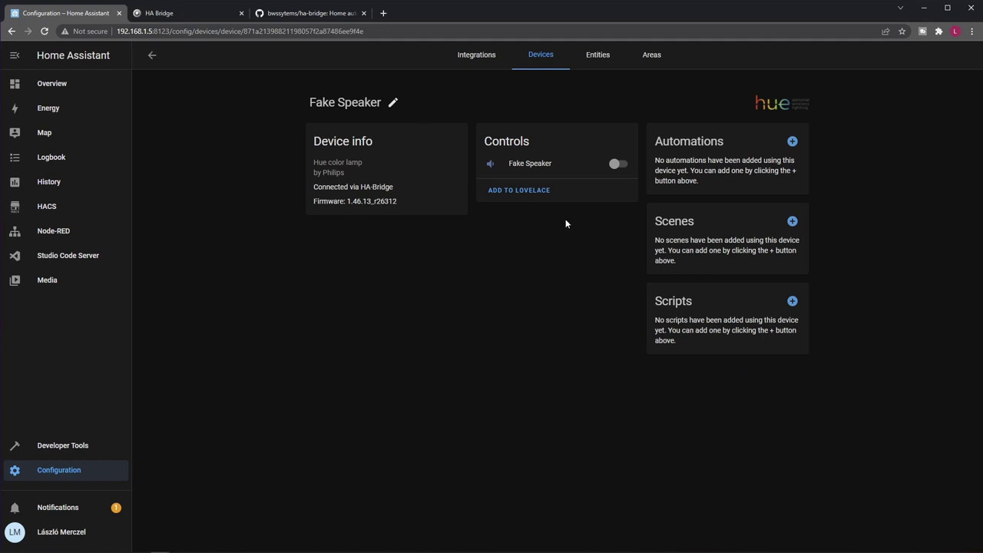
click(153, 57)
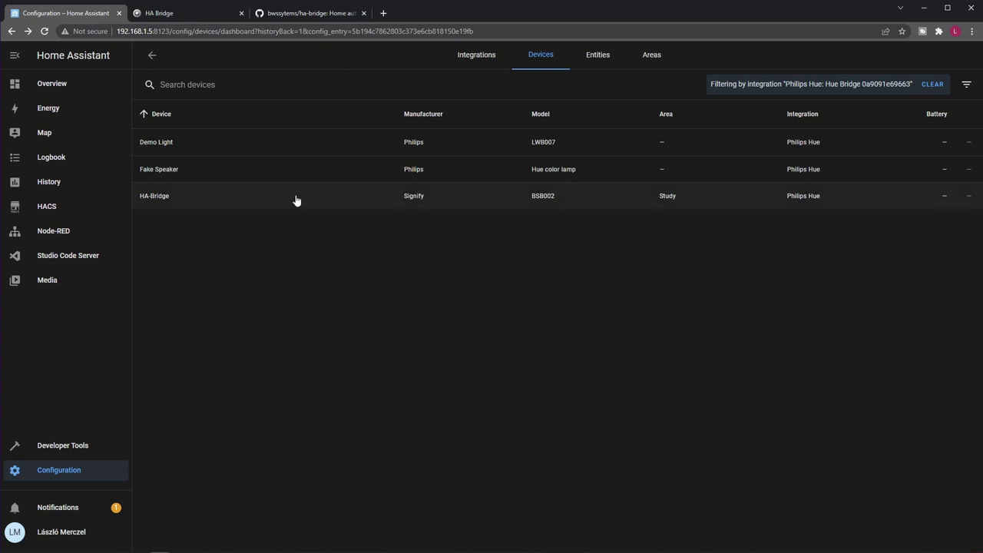
Open the Demo Light device from the Hue Bridge device list and view its entity settings.
click(164, 144)
click(489, 166)
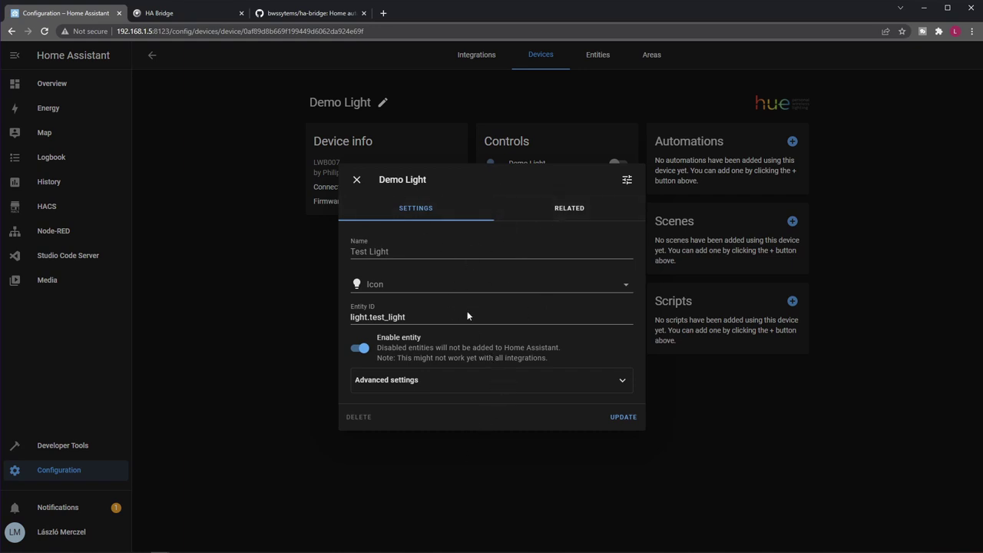
click(356, 179)
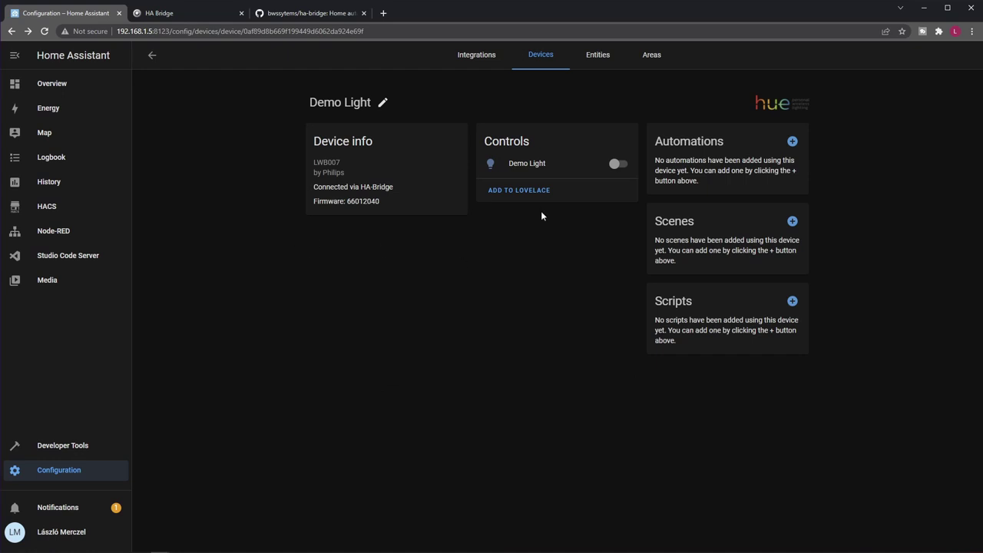
Add the Demo Light to the Demo Stuff view of the Lovelace dashboard.
click(526, 190)
click(565, 372)
click(573, 414)
click(555, 359)
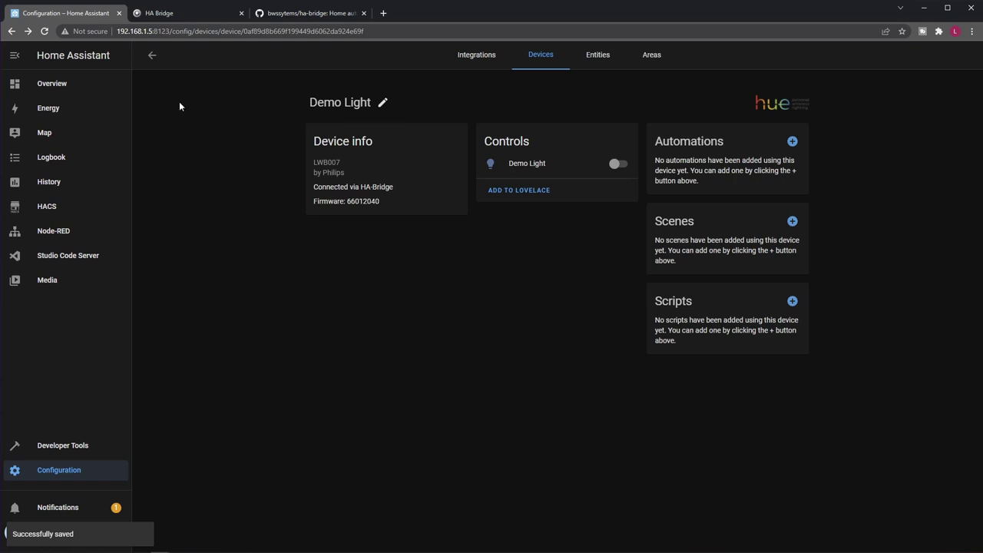
Open the Overview dashboard and view the Demo Light's details with its brightness control.
click(74, 87)
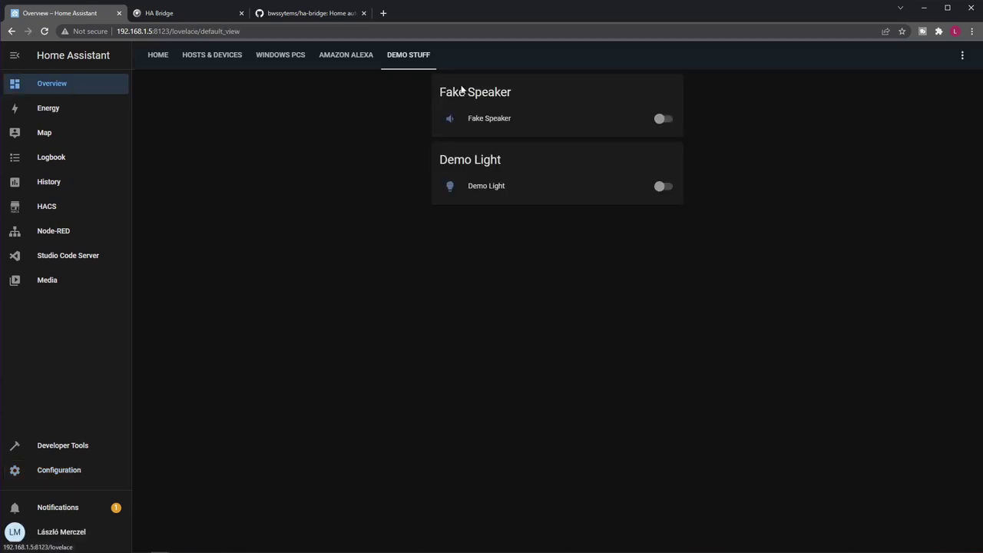
click(450, 186)
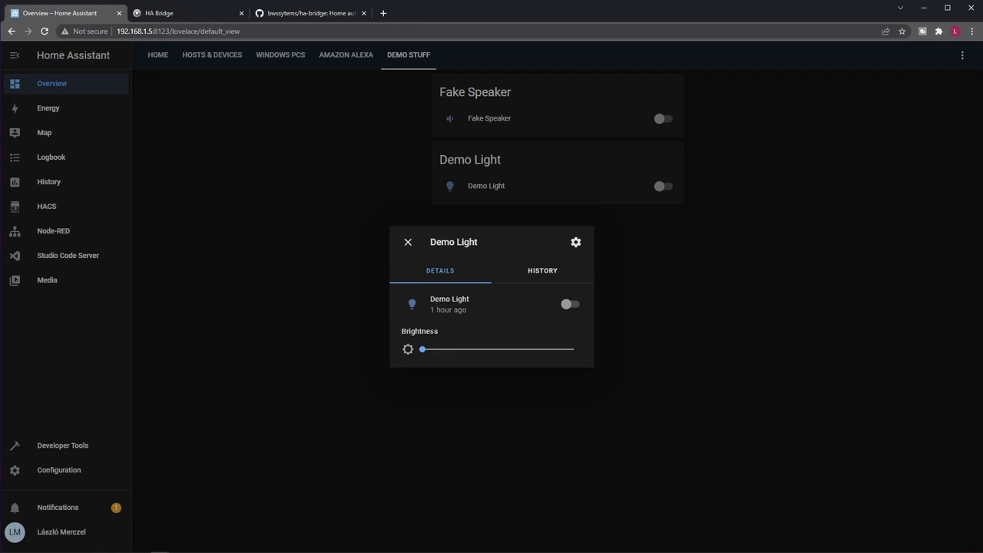
click(407, 244)
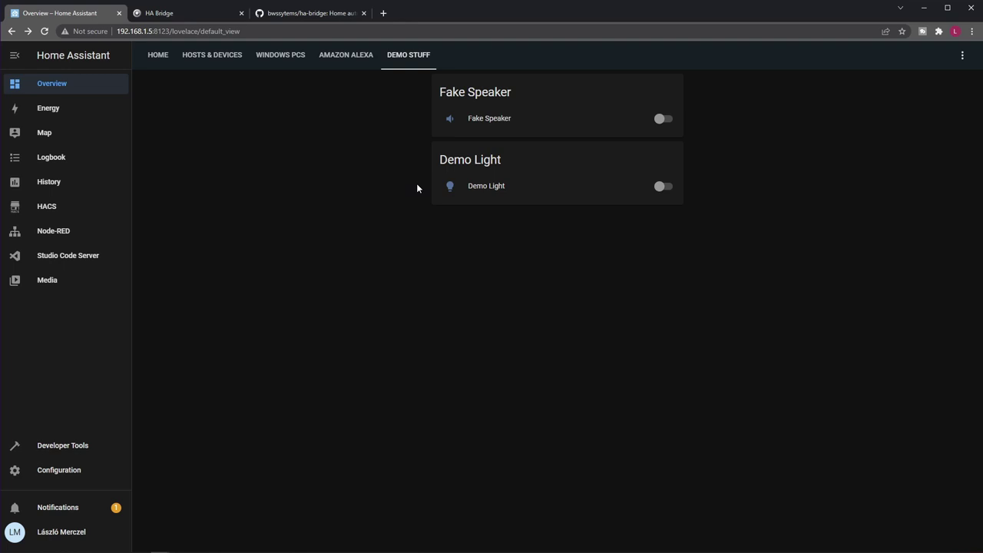
Return to the HA Bridge page and review the Fake Speaker entry in the bridge devices.
click(226, 13)
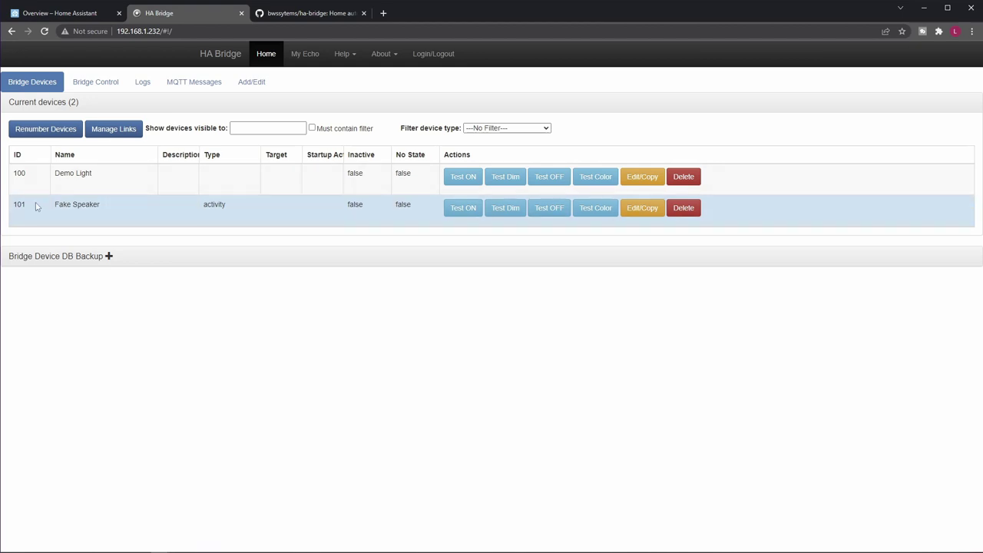
mouse_move(96, 203)
mouse_move(99, 225)
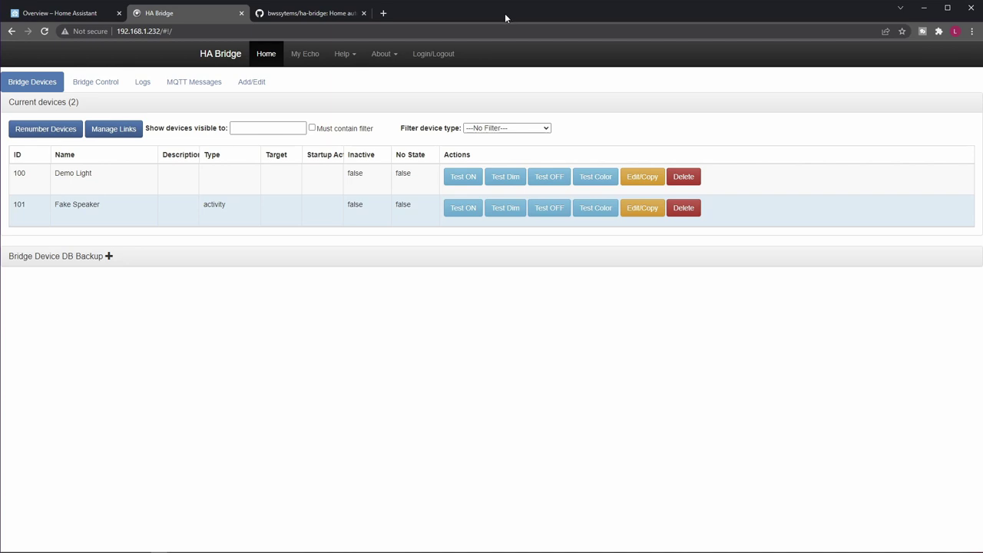
Read the ha-bridge GitHub README down to the Run section, highlighting the command java -jar ha-bridge-5.4.1.jar.
click(324, 17)
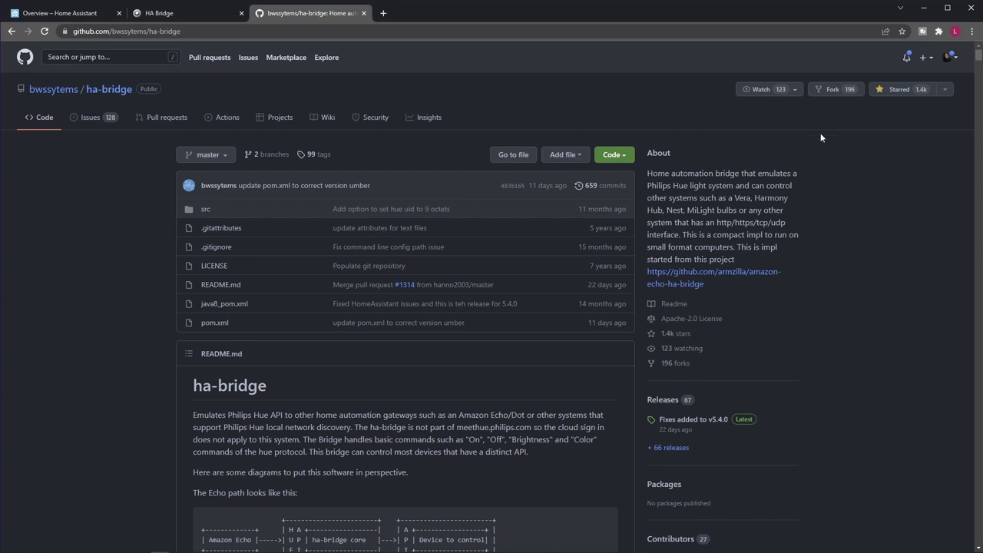
mouse_move(978, 57)
mouse_down()
mouse_move(958, 282)
mouse_move(972, 340)
mouse_move(970, 532)
mouse_move(981, 70)
mouse_up()
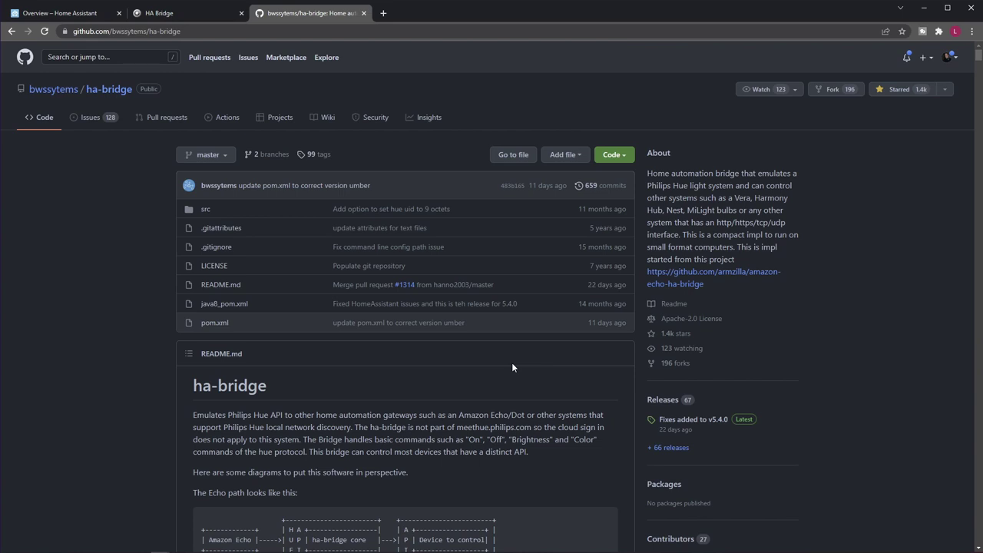
scroll(513, 368, down, 3)
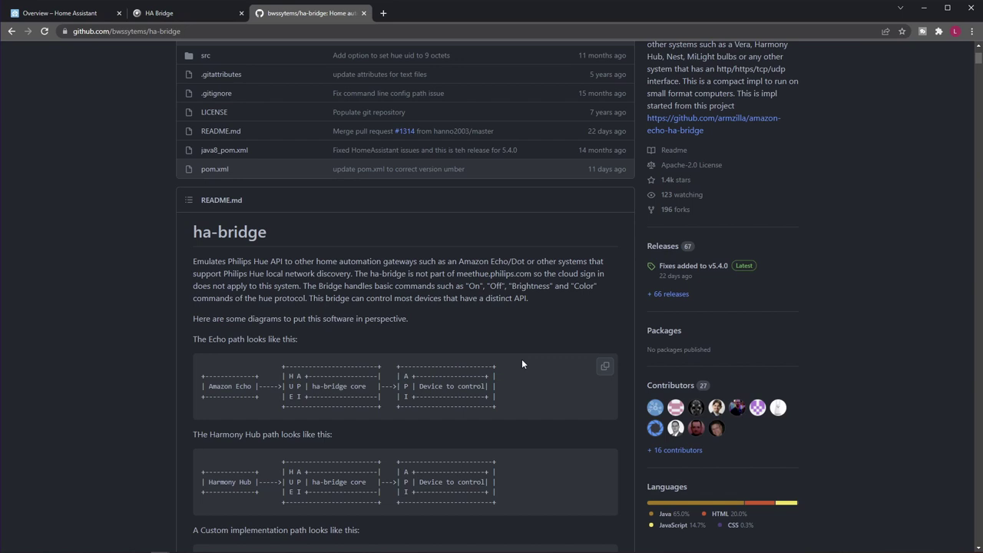
scroll(521, 363, down, 8)
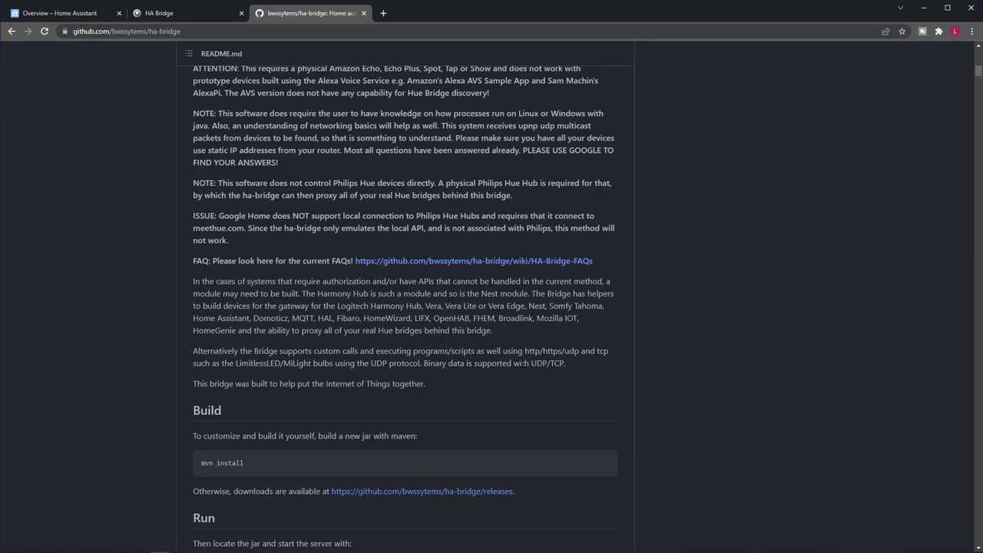
scroll(523, 364, down, 5)
drag(199, 232, 318, 243)
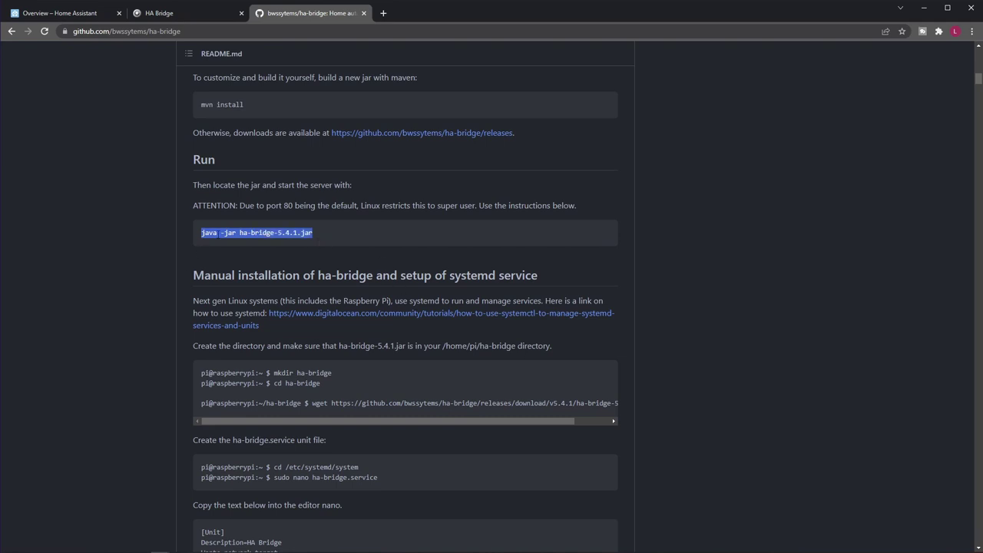
click(214, 235)
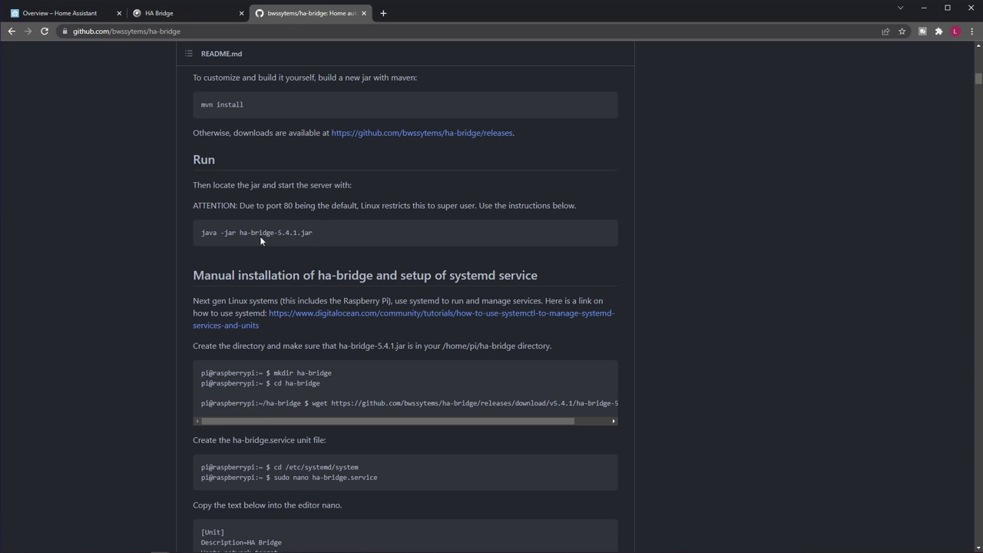
drag(237, 236, 199, 236)
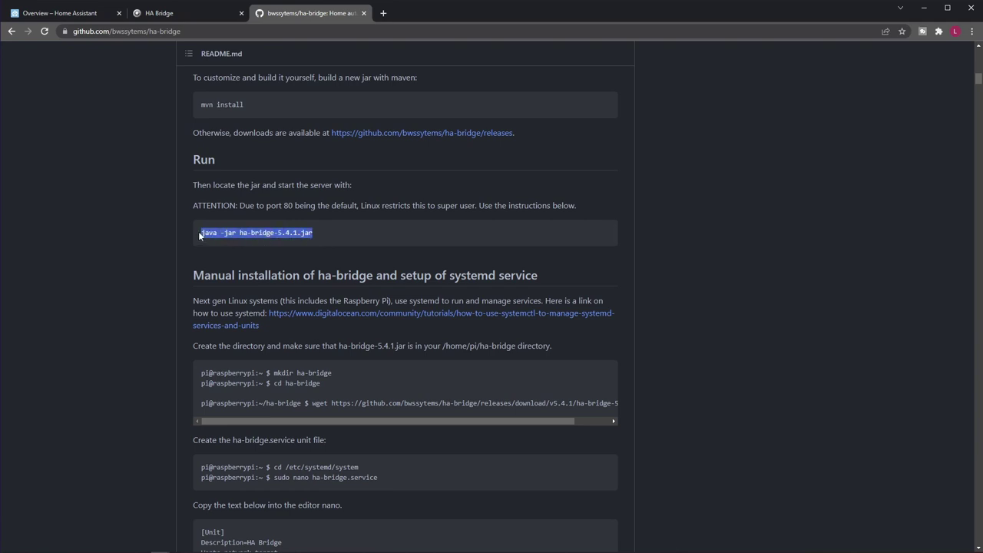
click(325, 234)
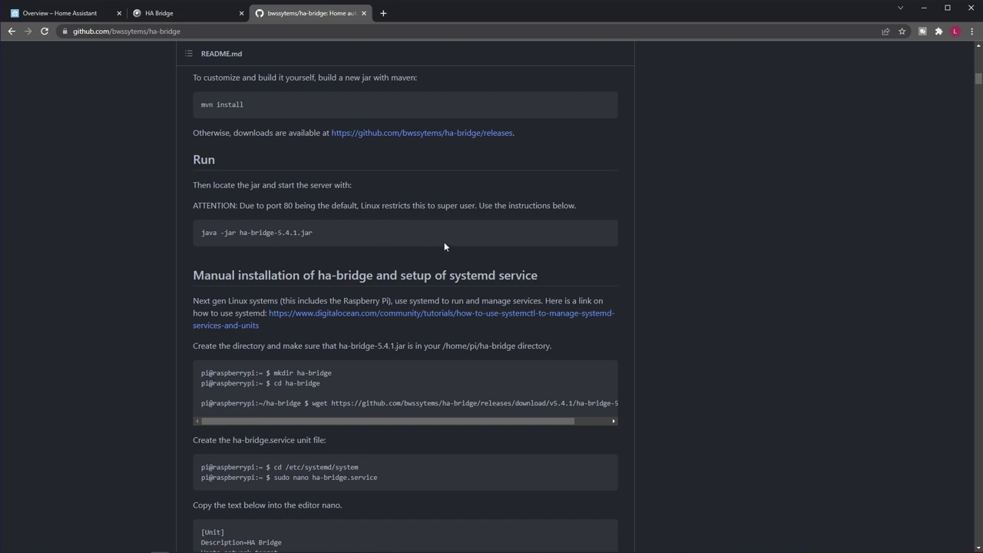
Examine the README's manual installation and systemd service instructions, highlighting the command systemctl start ha-bridge.service.
scroll(445, 246, up, 2)
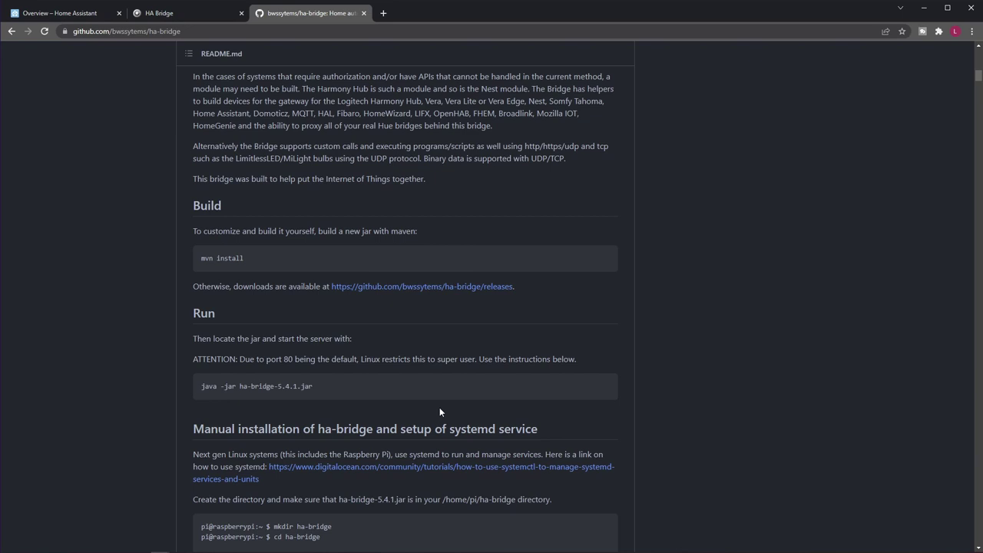
scroll(439, 412, down, 4)
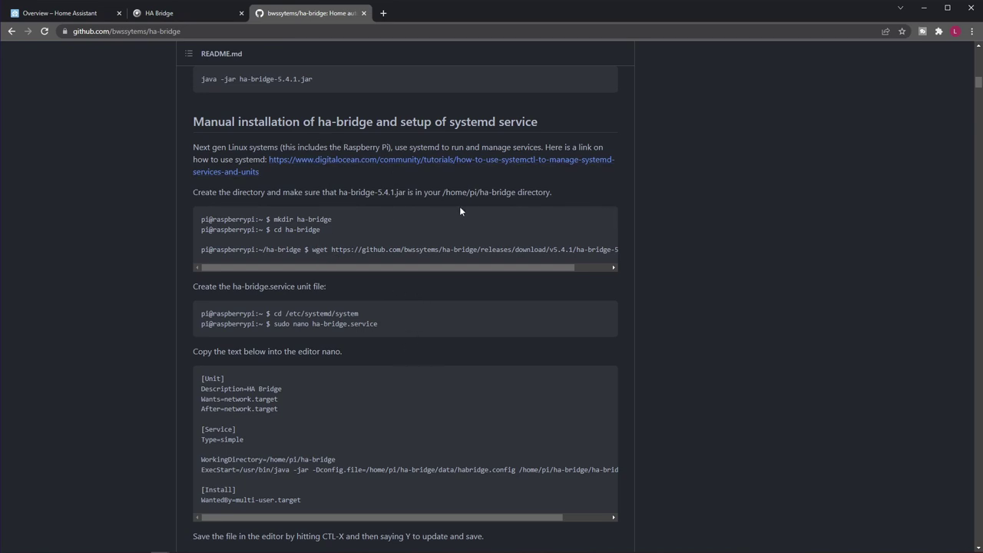
scroll(531, 385, down, 3)
drag(292, 382, 519, 387)
scroll(498, 382, down, 2)
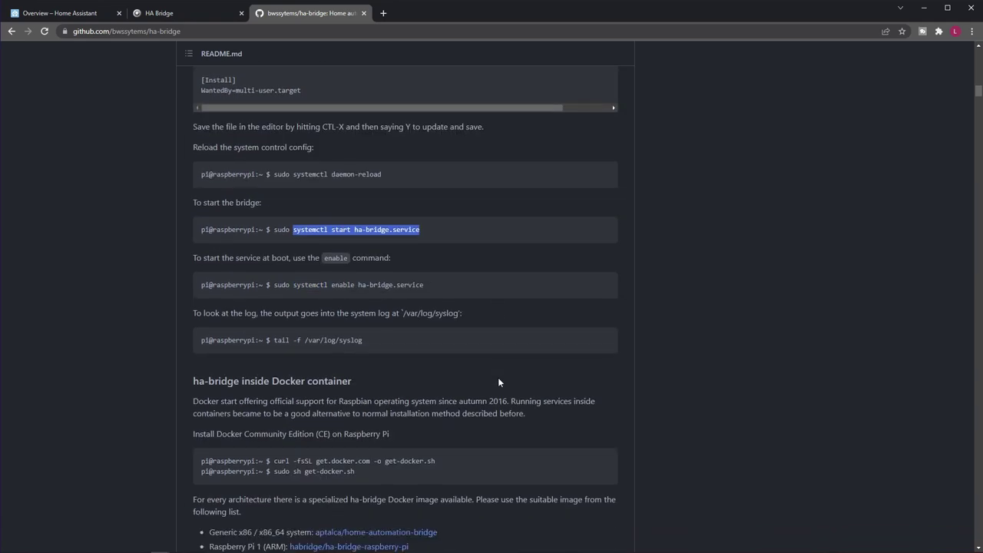
scroll(541, 438, up, 3)
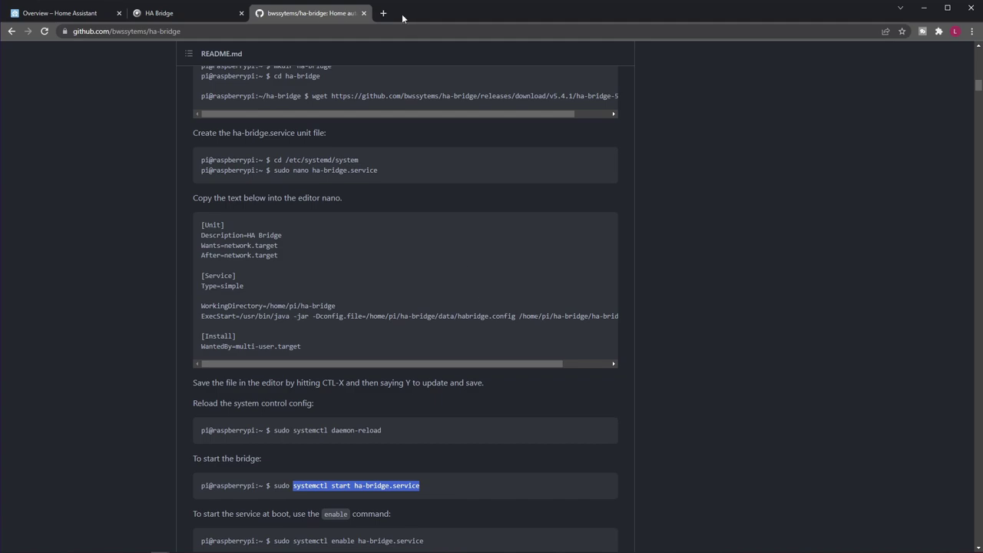
Reopen the Proxmox page in the browser and open the console of container 100 (HA-Bridge).
key(ctrl+shift+t)
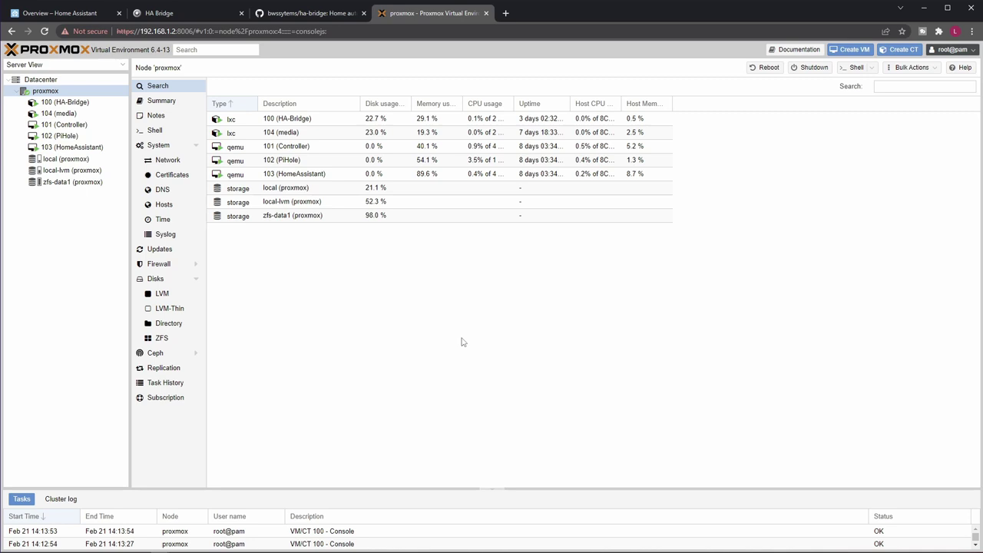
click(66, 102)
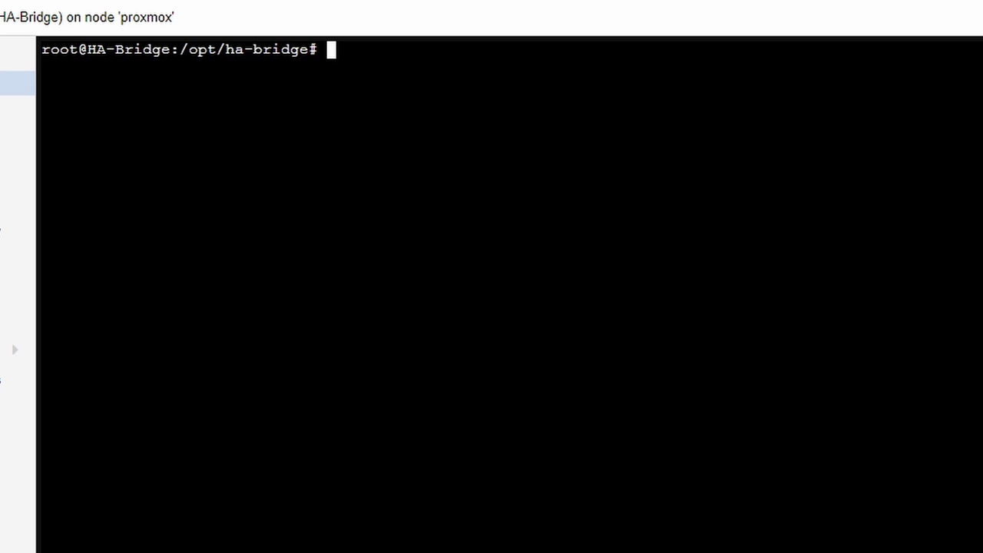
text(apt )
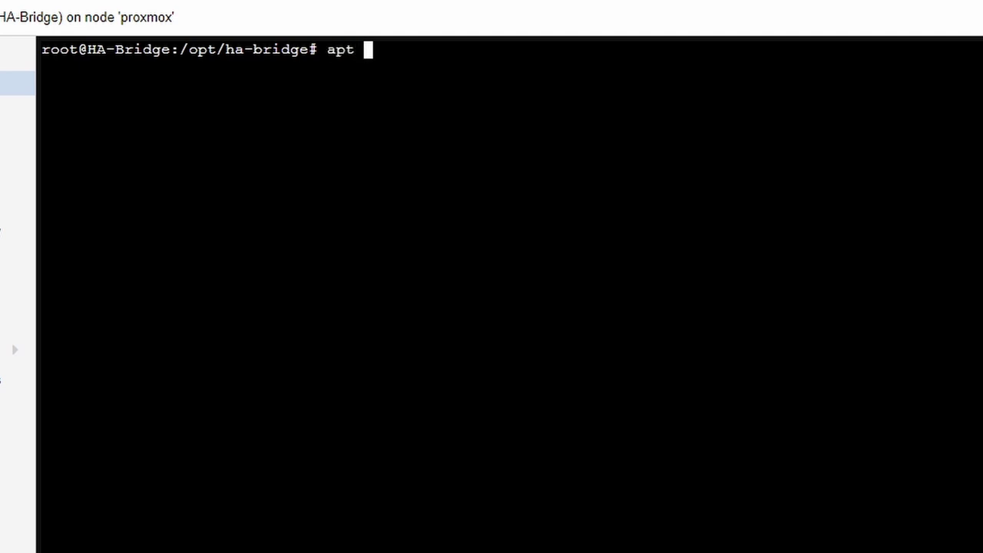
text(updare)
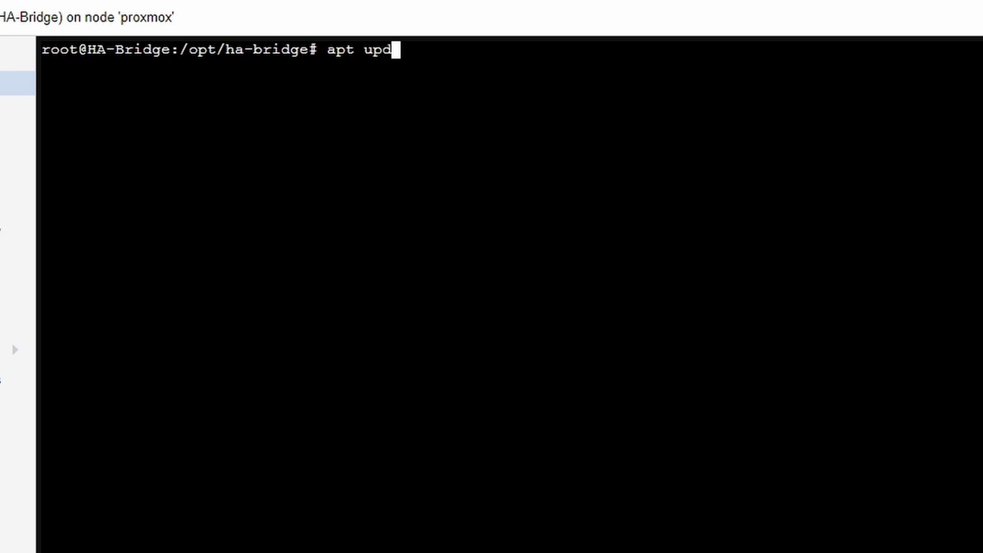
key(BackSpace)
key(BackSpace)
text(te)
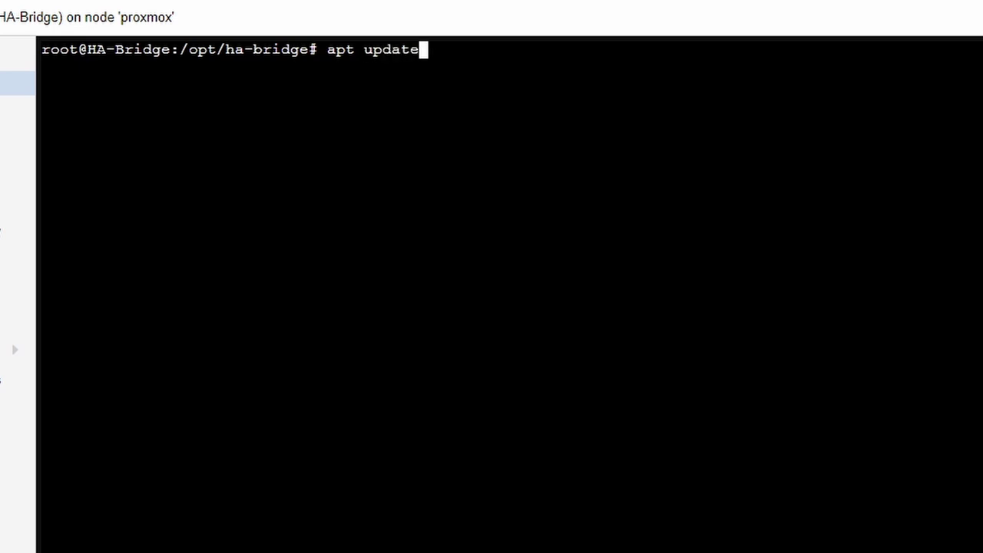
key(BackSpace)
key(BackSpace)
key(BackSpace)
key(BackSpace)
text(grade)
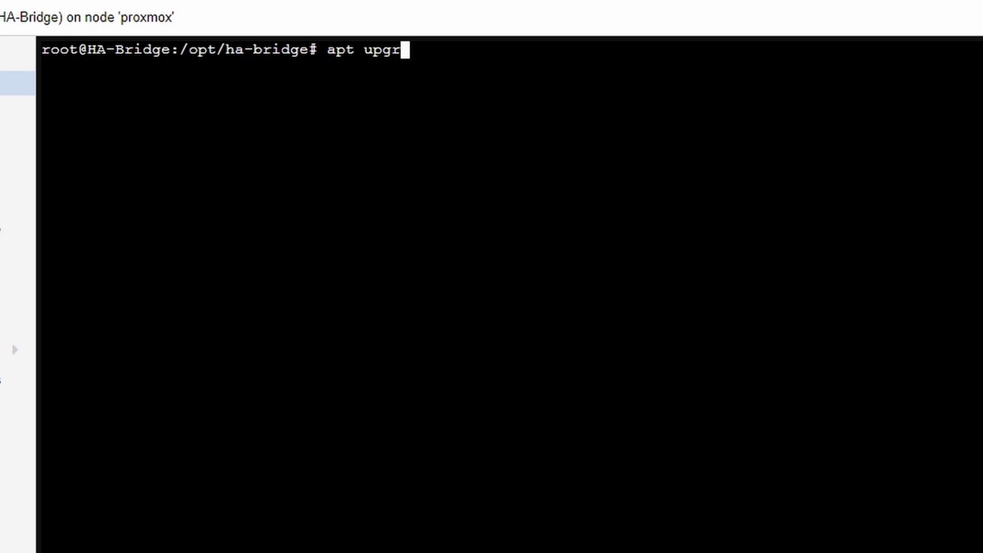
key(BackSpace)
key(BackSpace)
key(BackSpace)
key(BackSpace)
key(BackSpace)
key(BackSpace)
key(BackSpace)
key(BackSpace)
key(BackSpace)
key(BackSpace)
key(BackSpace)
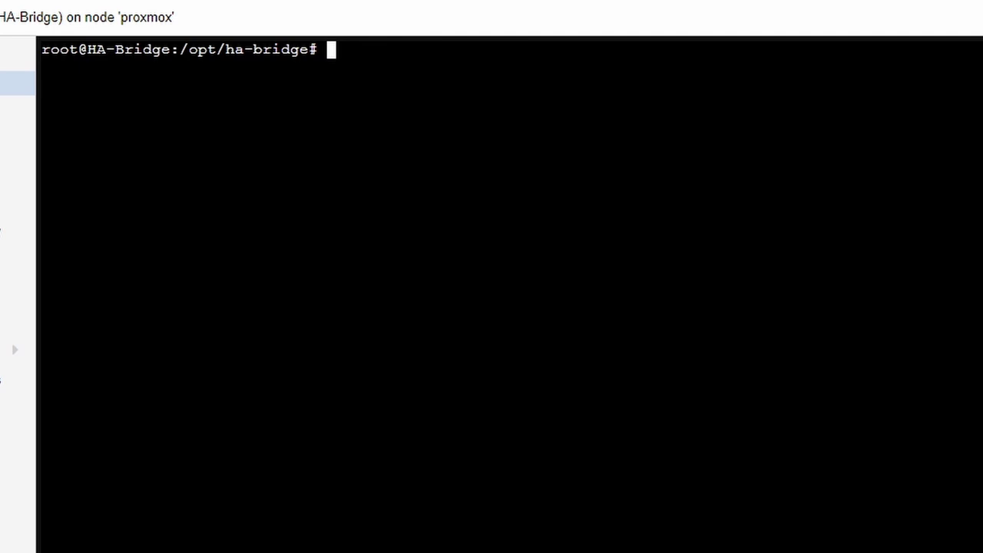
right_click(540, 210)
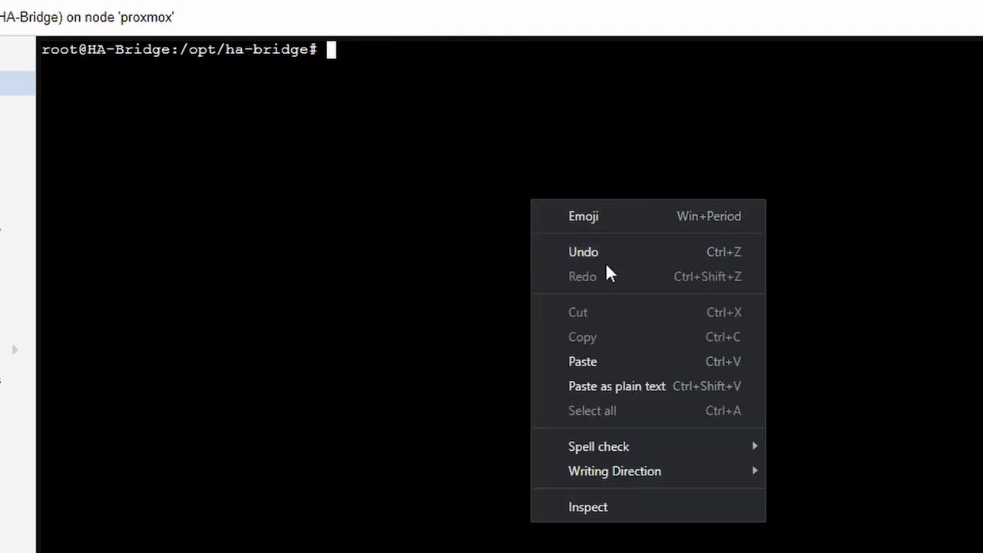
click(634, 364)
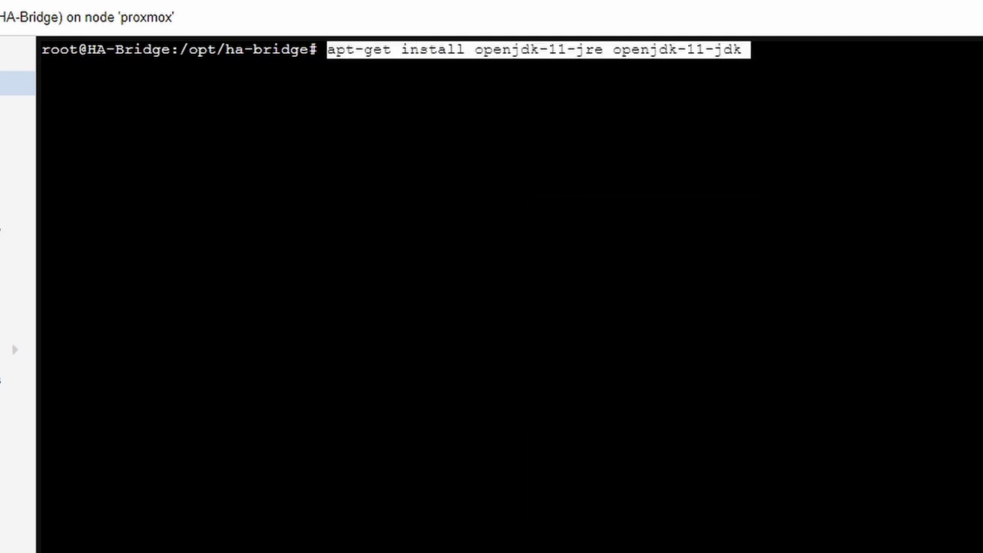
key(Home)
key(Right)
key(Right)
key(Right)
key(Delete)
key(Delete)
key(Delete)
key(Delete)
key(End)
key(BackSpace)
key(BackSpace)
key(BackSpace)
key(BackSpace)
key(BackSpace)
key(BackSpace)
key(BackSpace)
key(BackSpace)
key(BackSpace)
key(BackSpace)
key(BackSpace)
key(BackSpace)
key(BackSpace)
key(BackSpace)
key(BackSpace)
key(BackSpace)
key(BackSpace)
key(BackSpace)
key(BackSpace)
key(BackSpace)
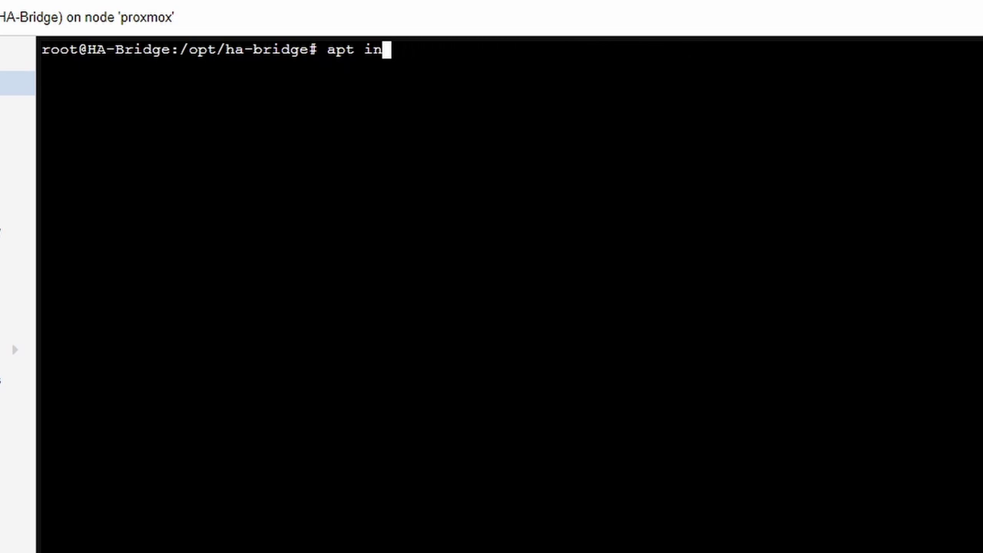
key(BackSpace)
key(BackSpace)
key(BackSpace)
key(BackSpace)
key(BackSpace)
key(BackSpace)
Check the container's installed Java version with java -version.
text(java )
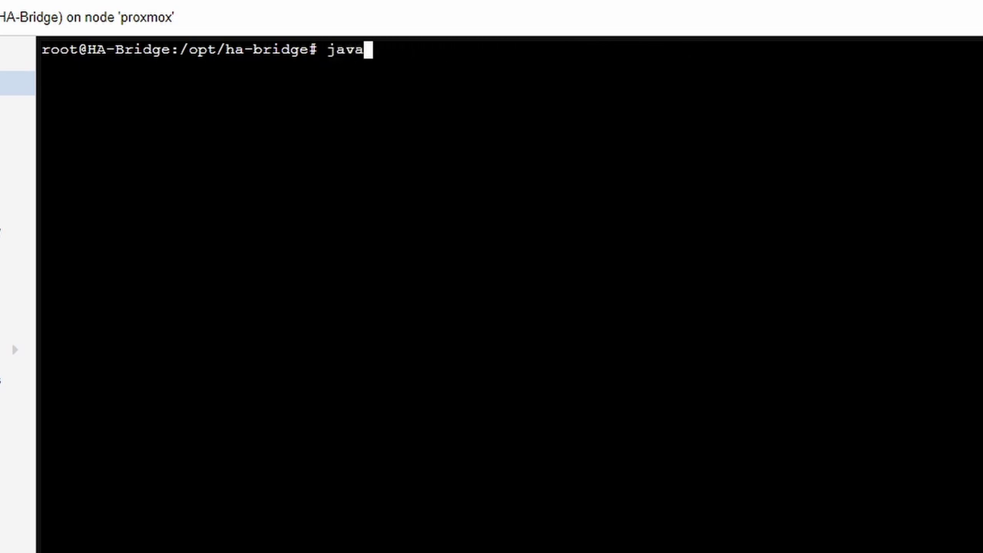
text(-version)
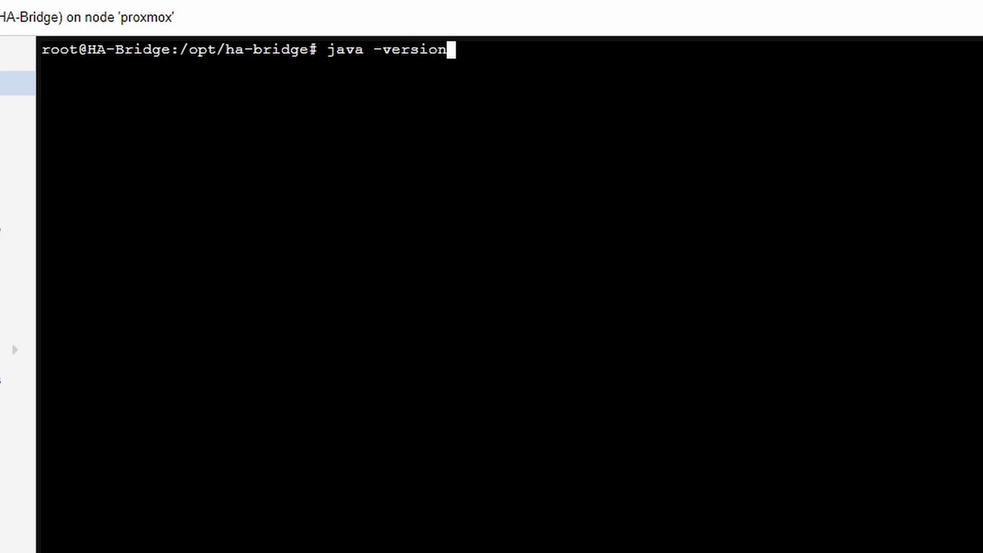
key(Return)
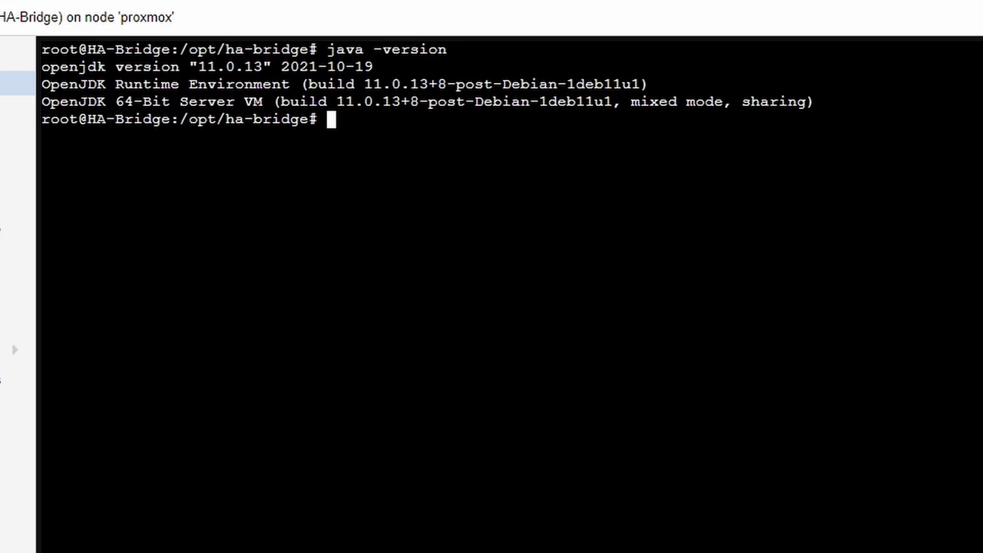
Clear the console, list the /opt/ha-bridge directory with ls -la, and highlight ha-bridge-5.4.1-java11.jar in the listing.
key(ctrl+l)
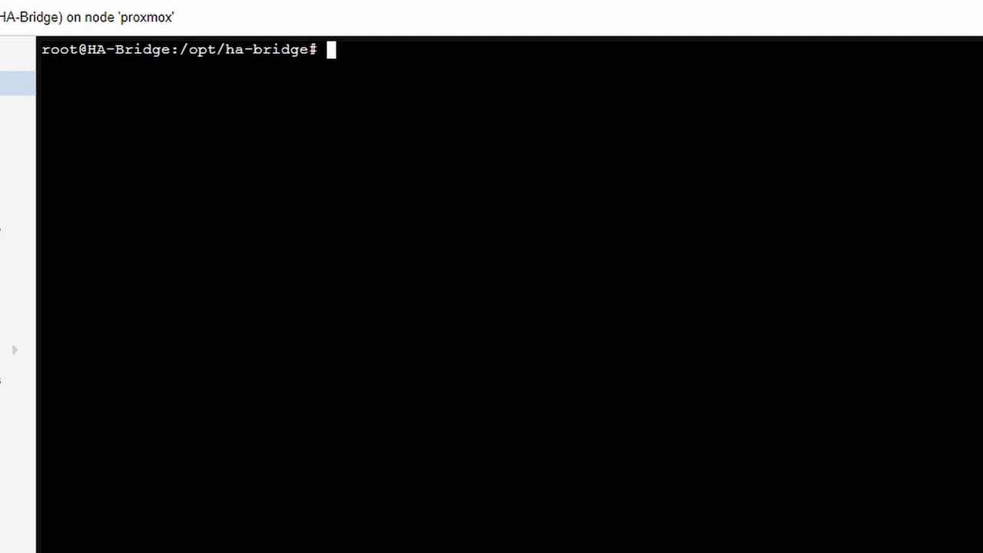
text(ls -la)
key(Return)
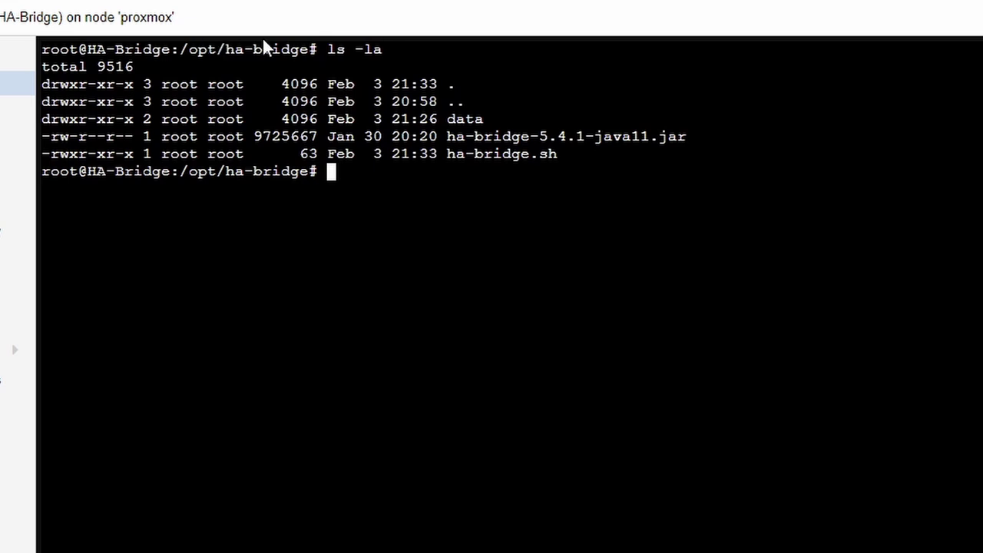
drag(447, 136, 685, 136)
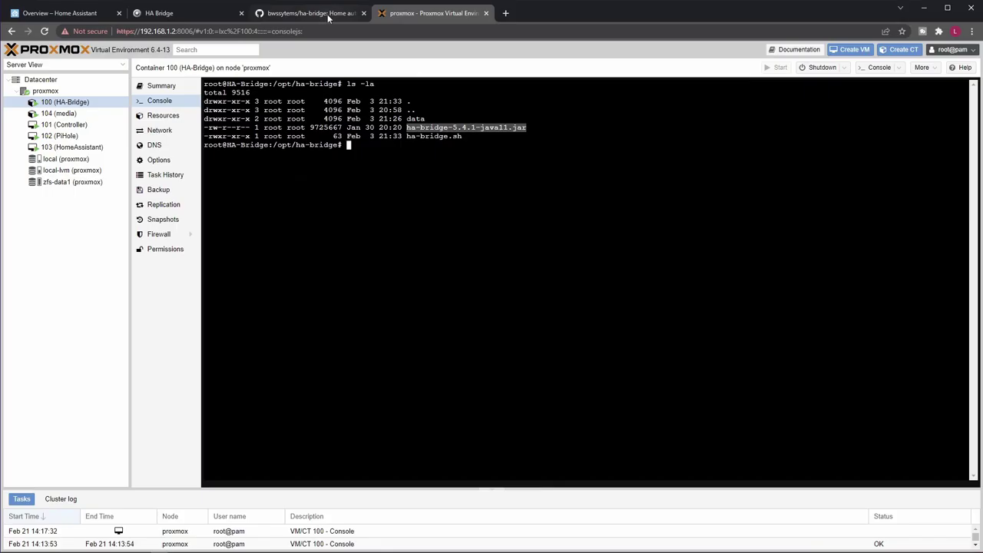
Switch to the ha-bridge GitHub repository in the browser and open its Releases page to view the v5.4.1 assets.
key(ctrl+shift+Tab)
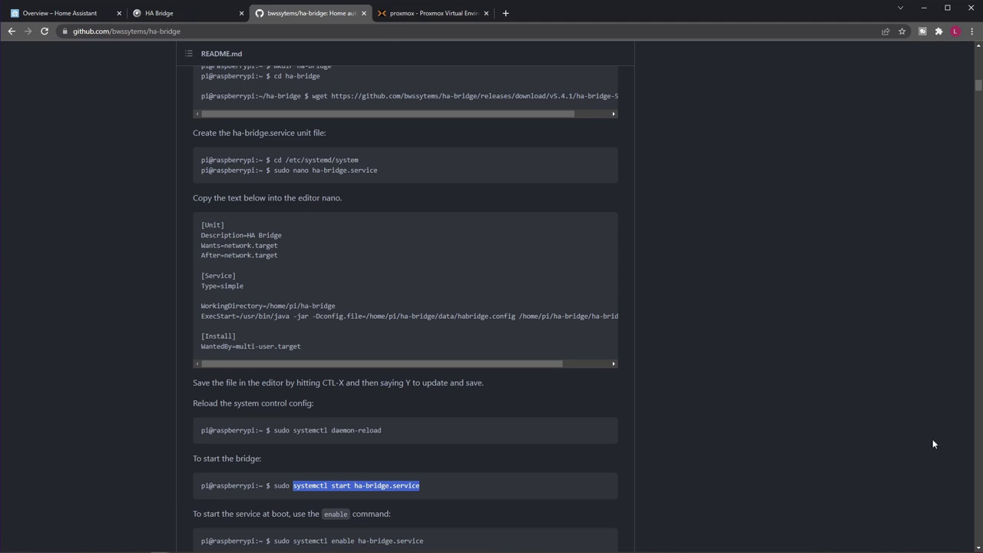
drag(978, 86, 978, 48)
scroll(854, 192, down, 3)
click(673, 255)
key(ctrl+Tab)
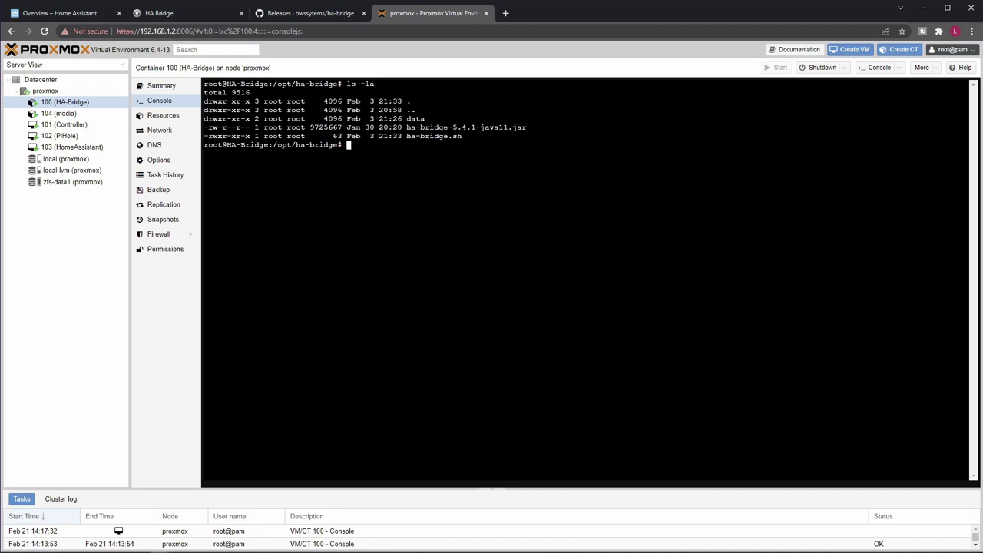
click(326, 16)
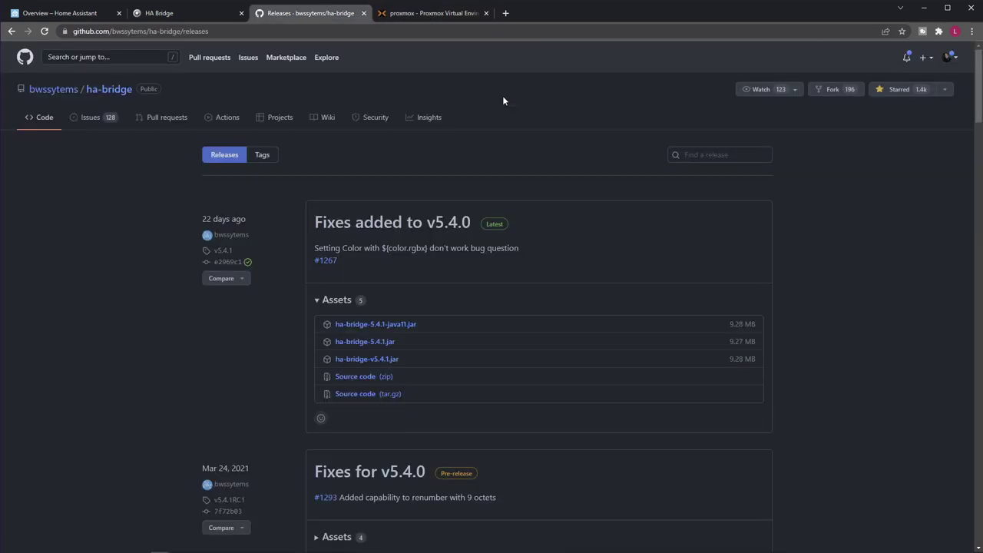
right_click(400, 328)
click(468, 388)
click(434, 13)
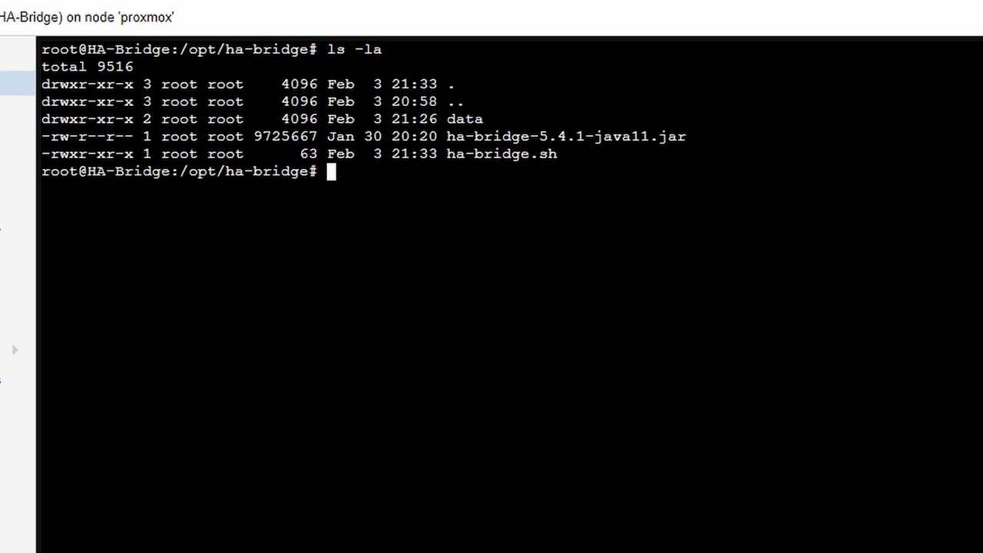
text(wget)
right_click(592, 210)
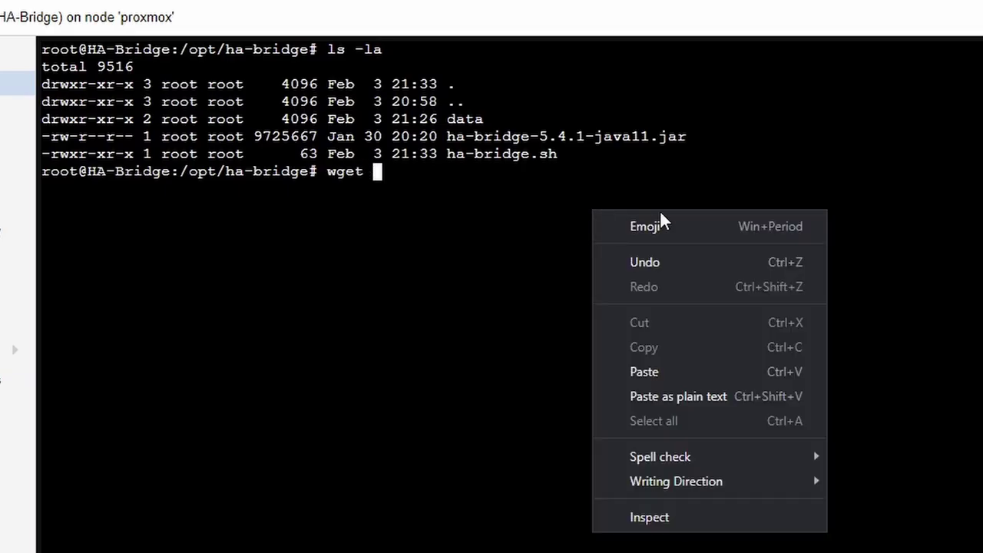
click(665, 396)
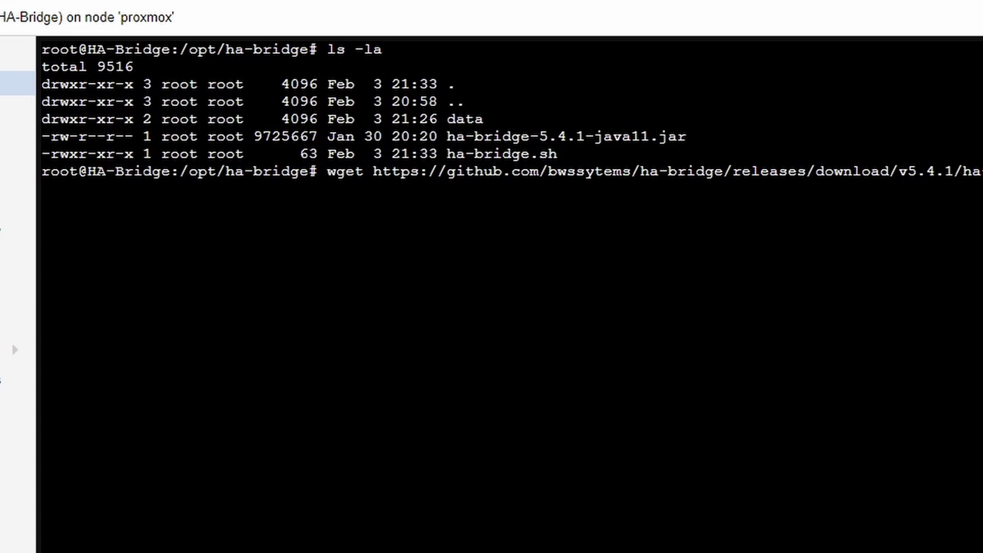
key(BackSpace)
key(BackSpace)
key(BackSpace)
key(BackSpace)
key(BackSpace)
key(BackSpace)
key(BackSpace)
key(BackSpace)
key(BackSpace)
key(BackSpace)
key(BackSpace)
key(BackSpace)
key(BackSpace)
key(BackSpace)
key(BackSpace)
key(BackSpace)
key(BackSpace)
key(BackSpace)
key(BackSpace)
key(BackSpace)
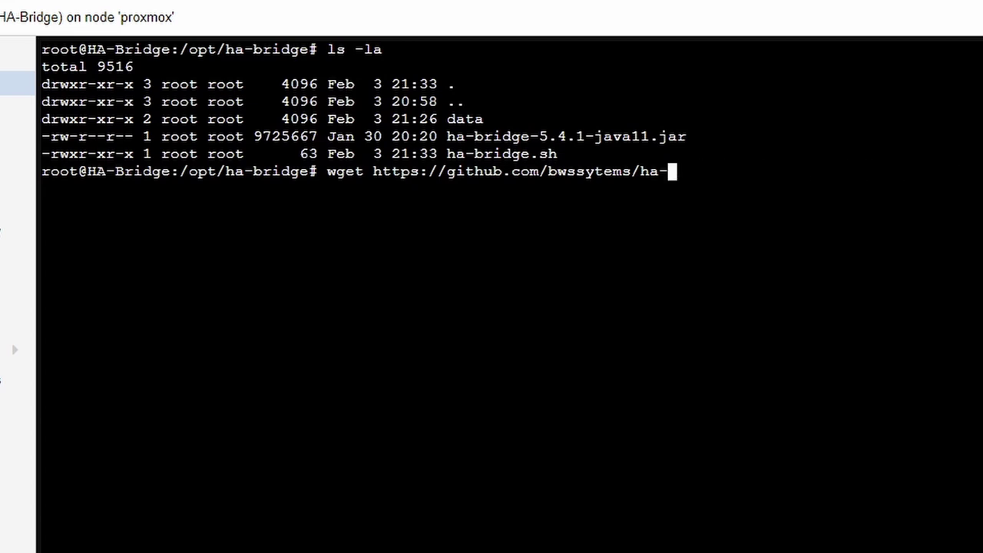
key(BackSpace)
key(BackSpace)
key(BackSpace)
key(BackSpace)
key(BackSpace)
key(BackSpace)
key(BackSpace)
key(BackSpace)
key(BackSpace)
key(BackSpace)
key(BackSpace)
key(BackSpace)
key(BackSpace)
key(BackSpace)
key(BackSpace)
key(BackSpace)
key(BackSpace)
key(BackSpace)
key(BackSpace)
key(BackSpace)
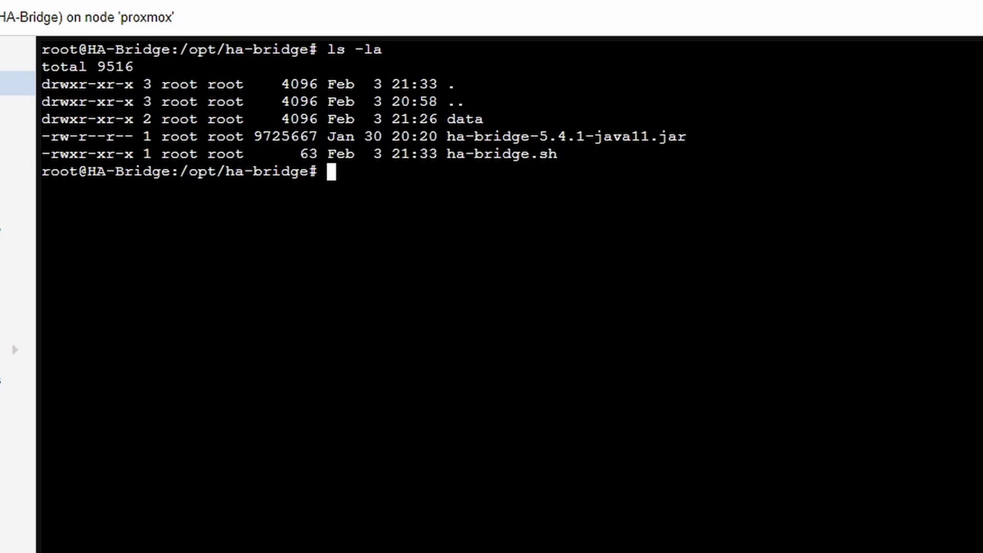
Display the contents of the startup script ha-bridge.sh with cat in the HA-Bridge container console.
text(cat ha-b)
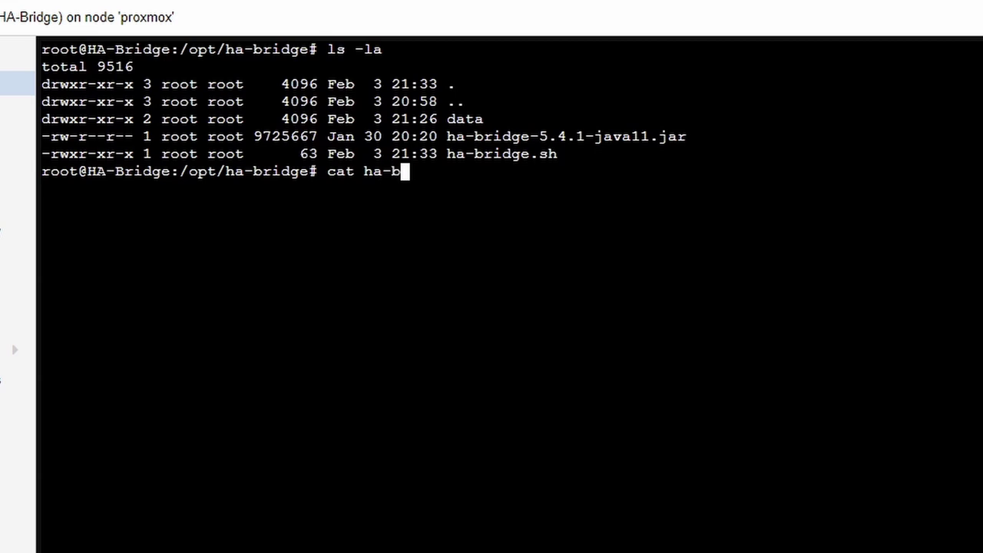
key(Tab)
text(.)
key(Tab)
key(Return)
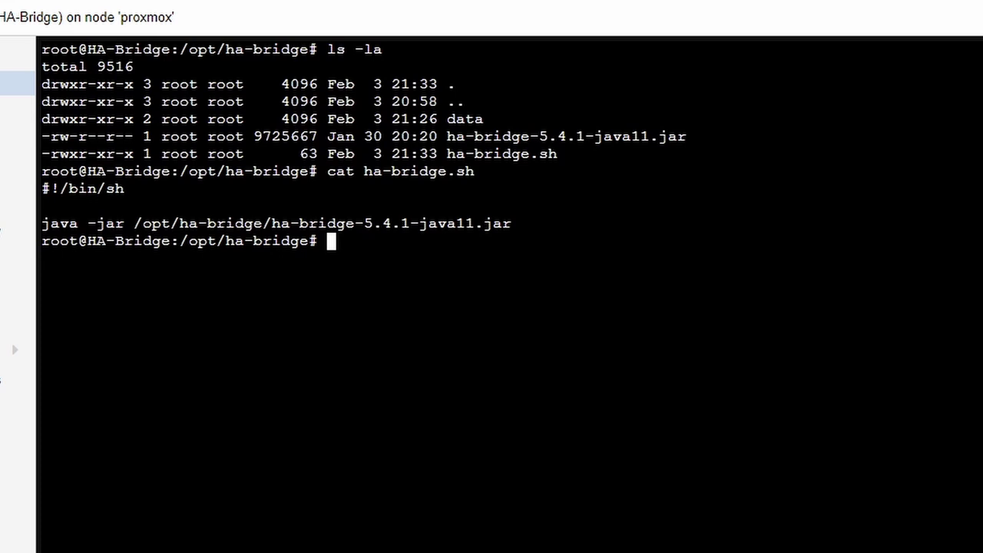
Display the systemd unit file /etc/systemd/system/ha-bridge.service with cat.
text(/etc/s)
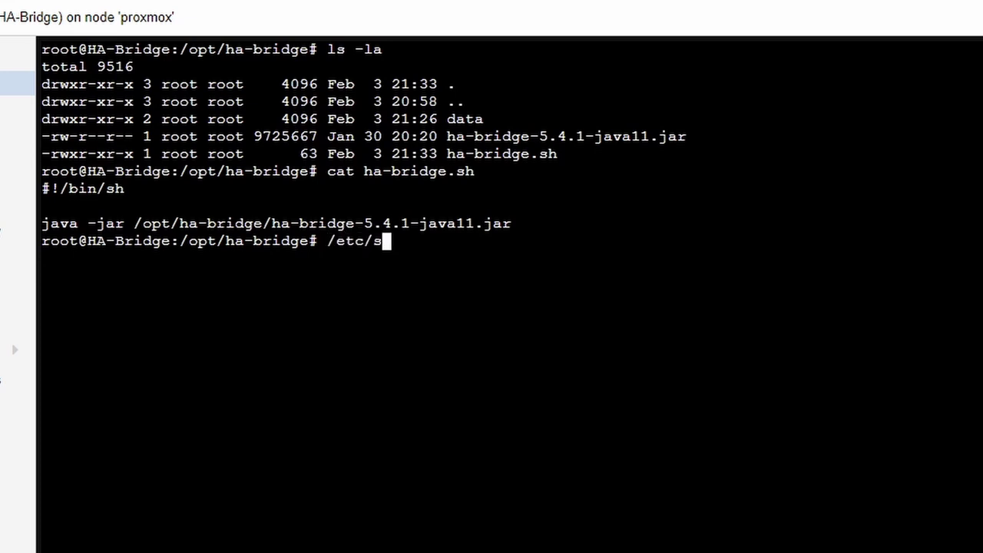
text(yst)
key(Tab)
text(system/)
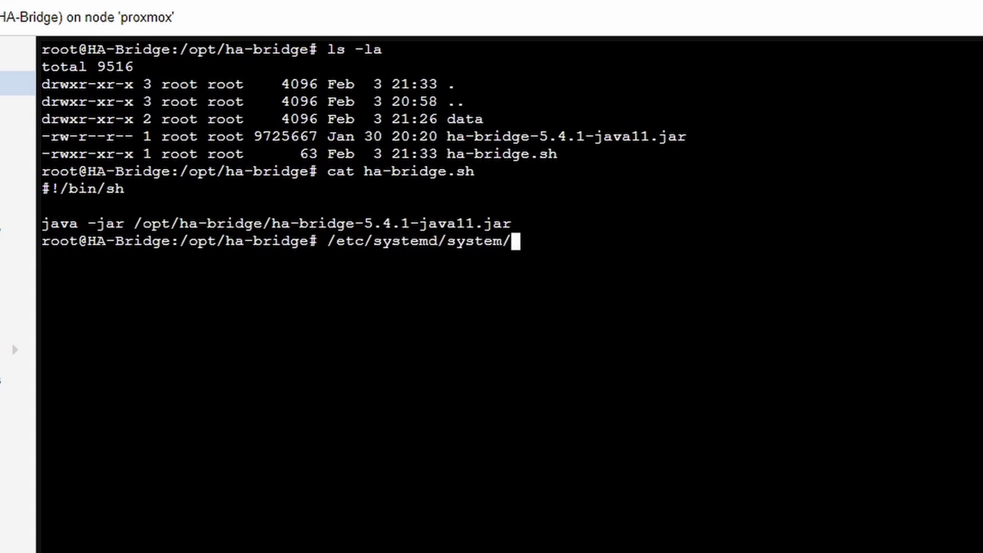
key(Home)
text(cat)
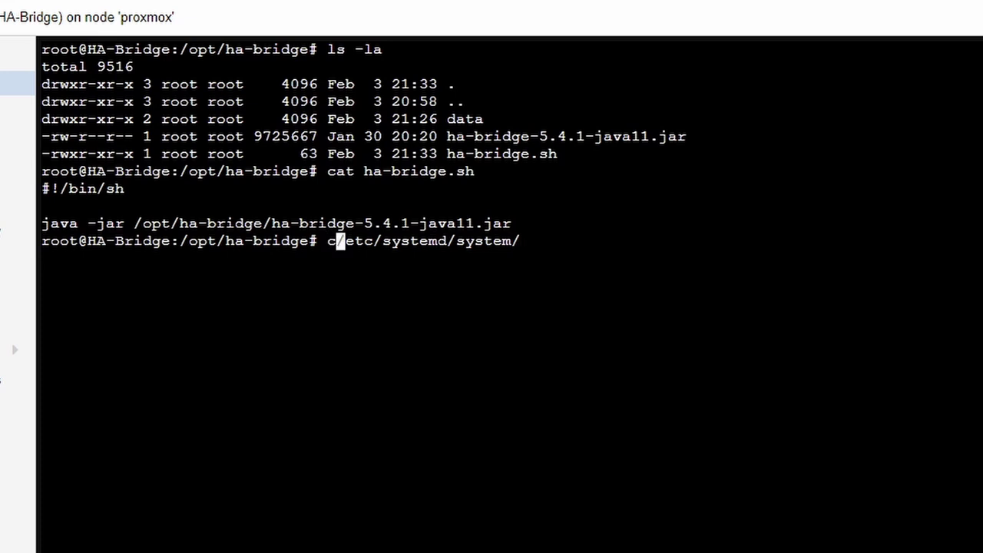
key(End)
text(ha)
key(Tab)
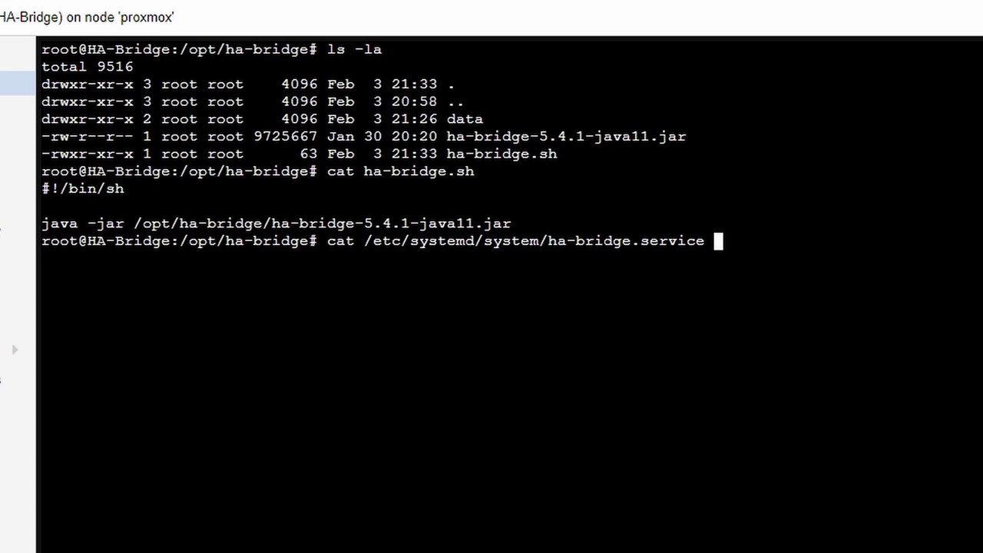
key(Return)
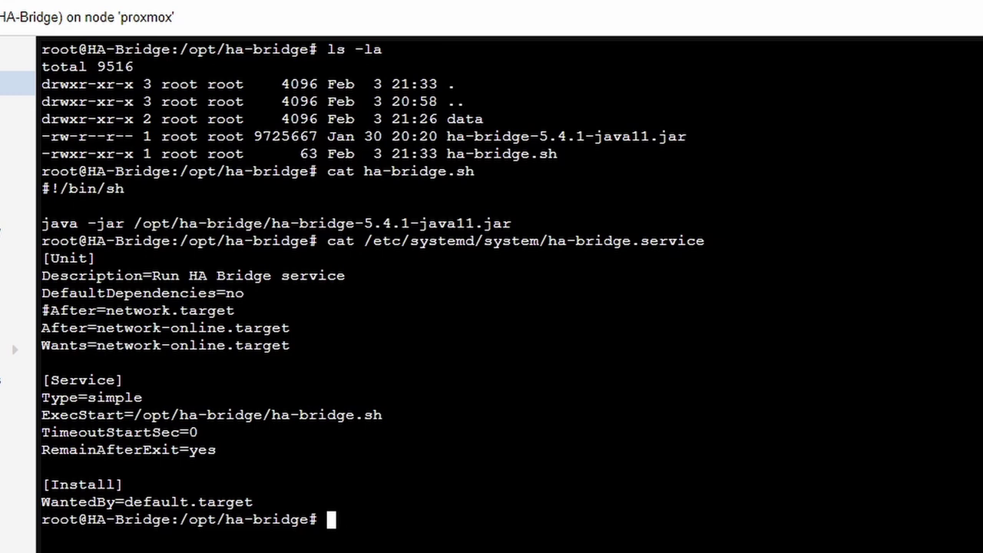
Clear the console and reload the systemd configuration with systemctl daemon-reload.
key(ctrl+l)
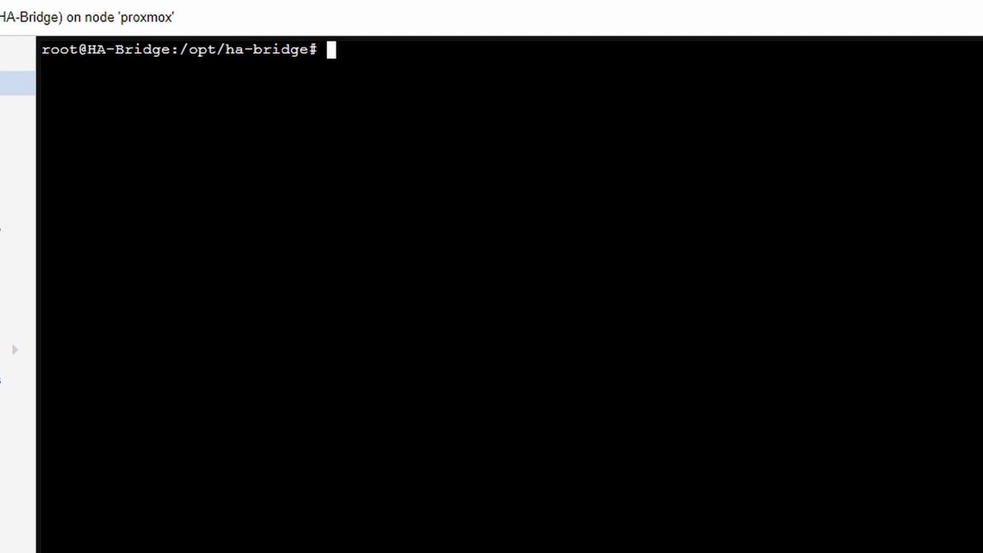
text(system)
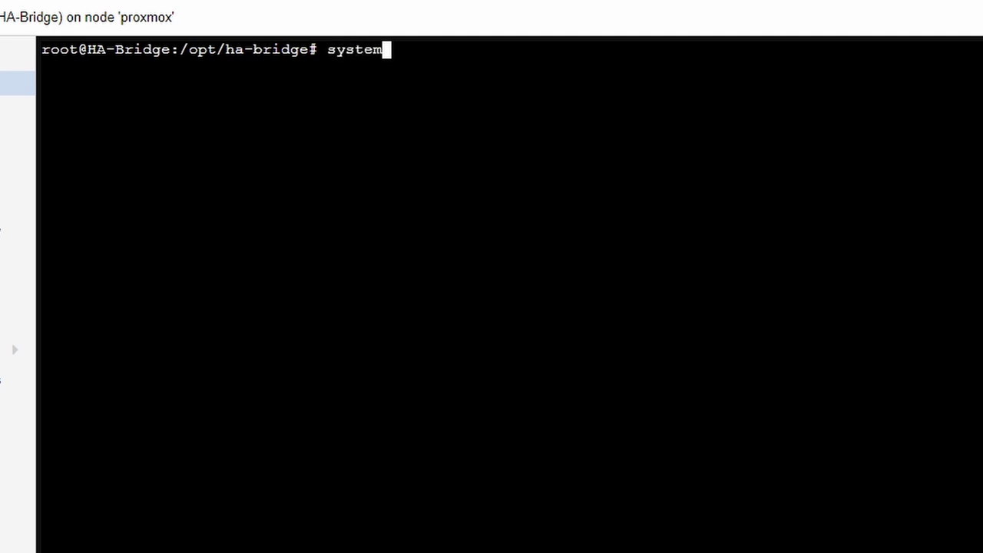
text(ctl dae)
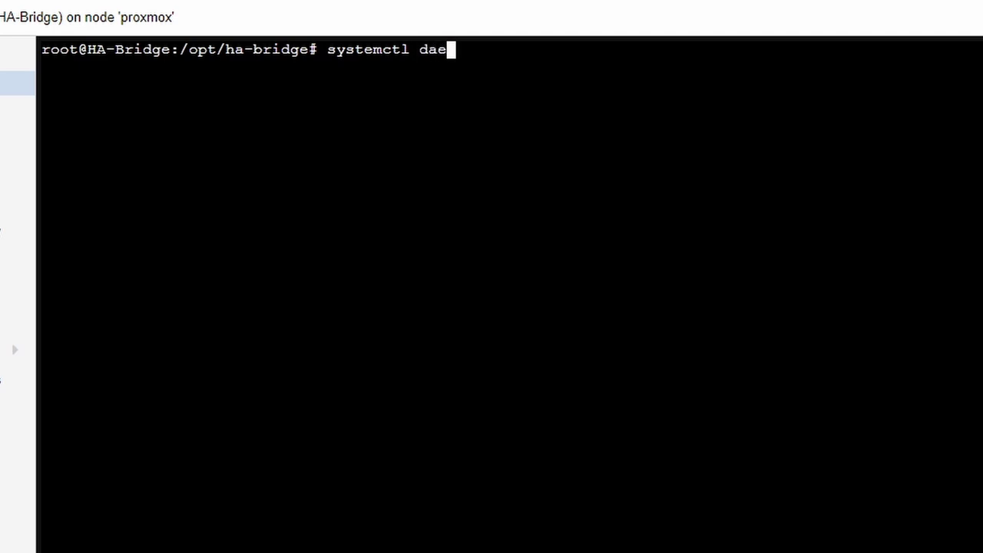
text(mon-reload)
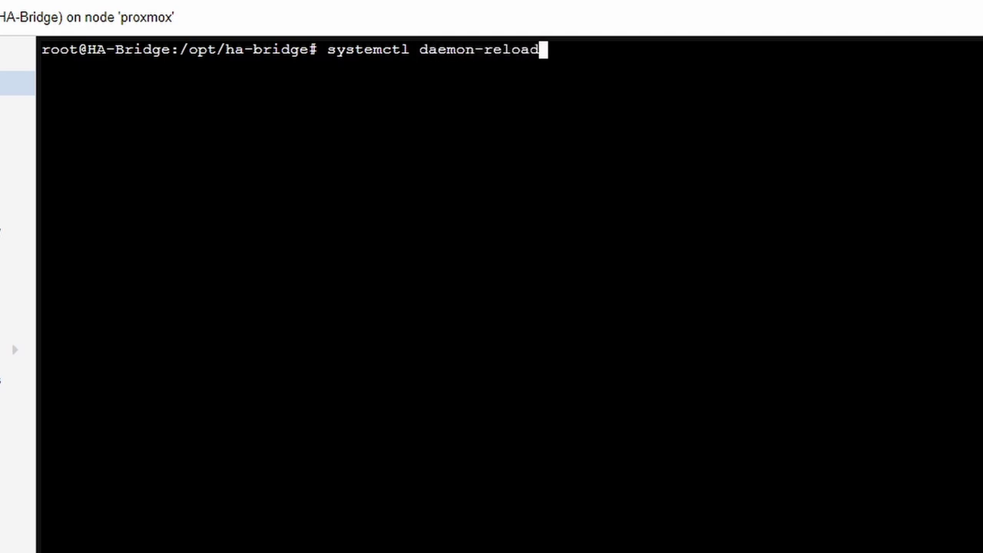
key(Return)
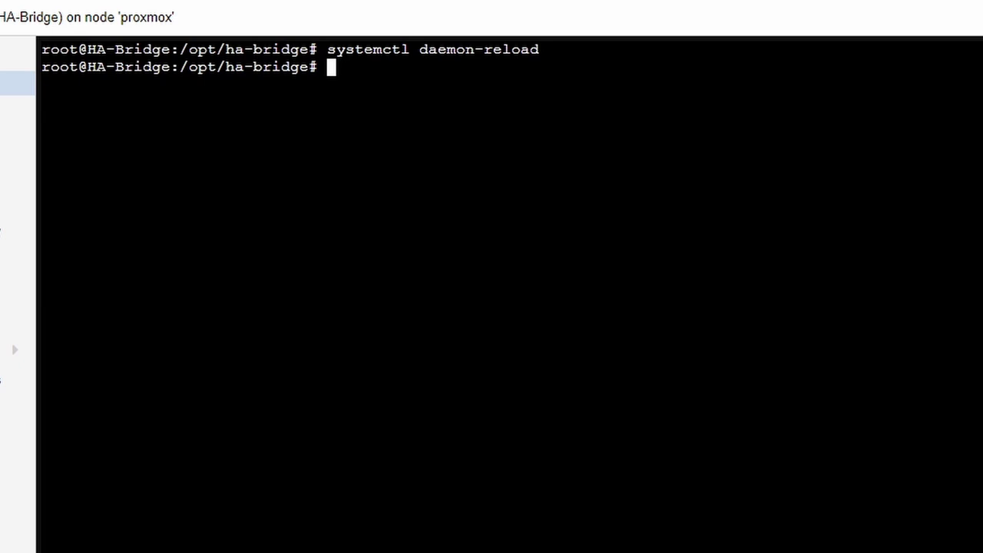
text(syste)
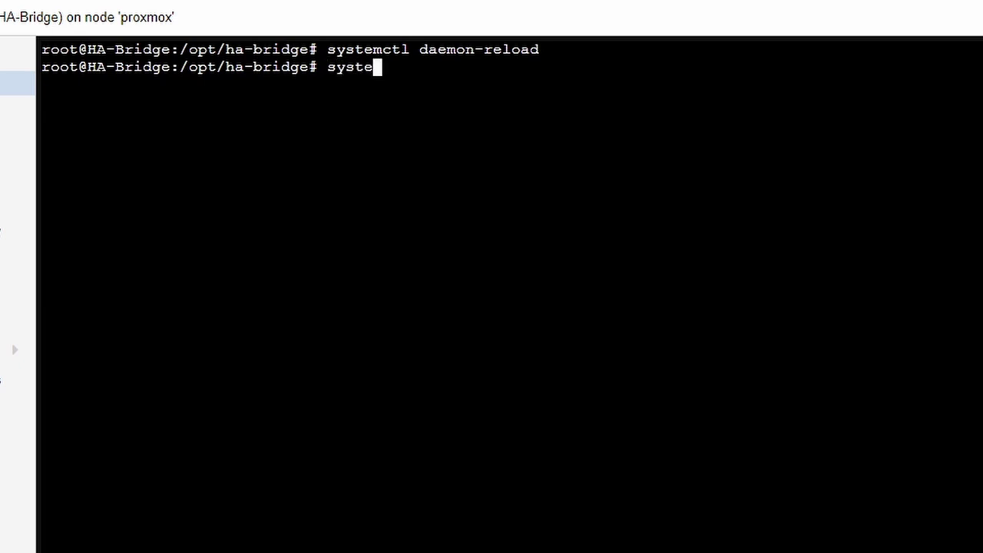
text(mctl start)
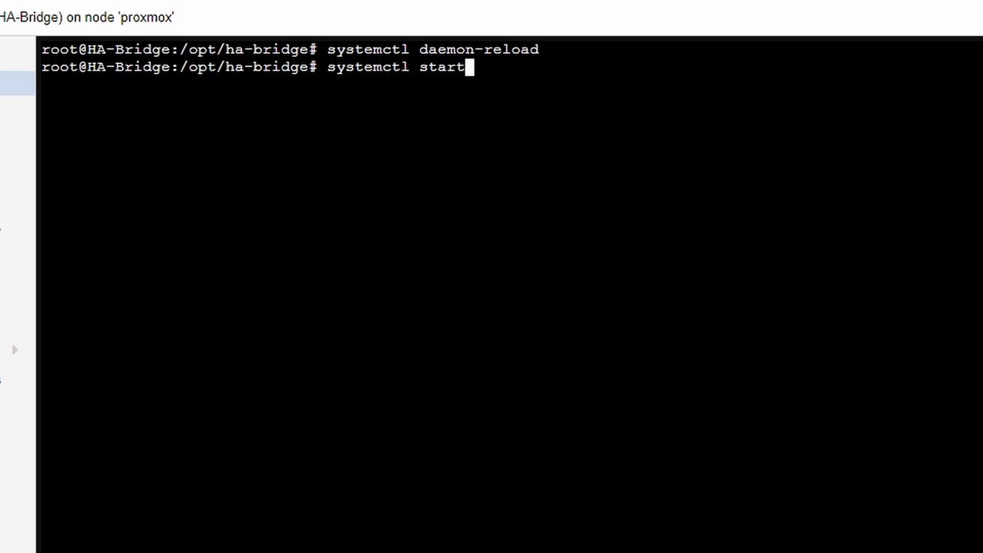
text( ha-bridge.sh)
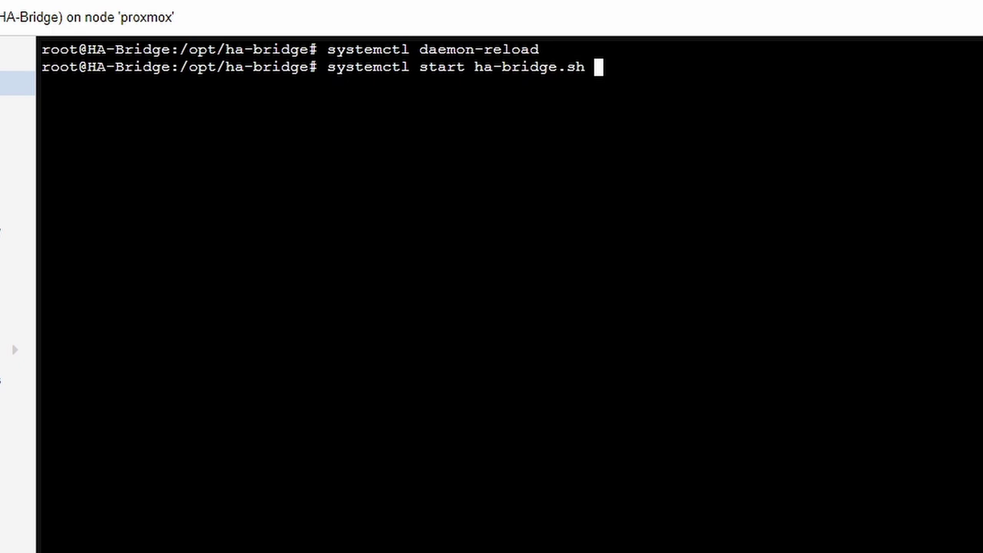
key(BackSpace)
text(ervice)
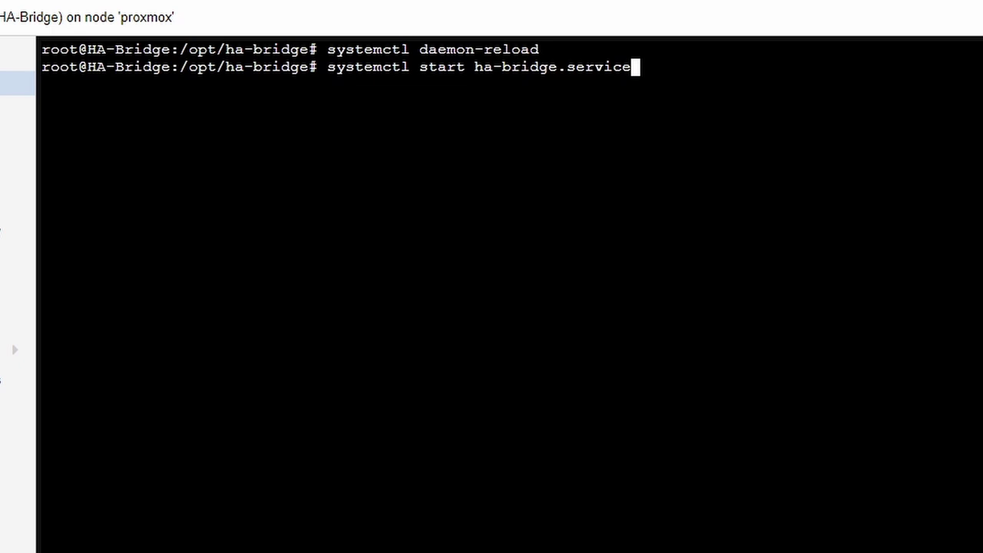
key(BackSpace)
key(BackSpace)
key(BackSpace)
key(BackSpace)
key(BackSpace)
key(BackSpace)
key(BackSpace)
key(BackSpace)
key(BackSpace)
key(BackSpace)
key(BackSpace)
key(BackSpace)
key(BackSpace)
key(BackSpace)
key(BackSpace)
key(BackSpace)
key(BackSpace)
key(BackSpace)
key(BackSpace)
key(BackSpace)
key(BackSpace)
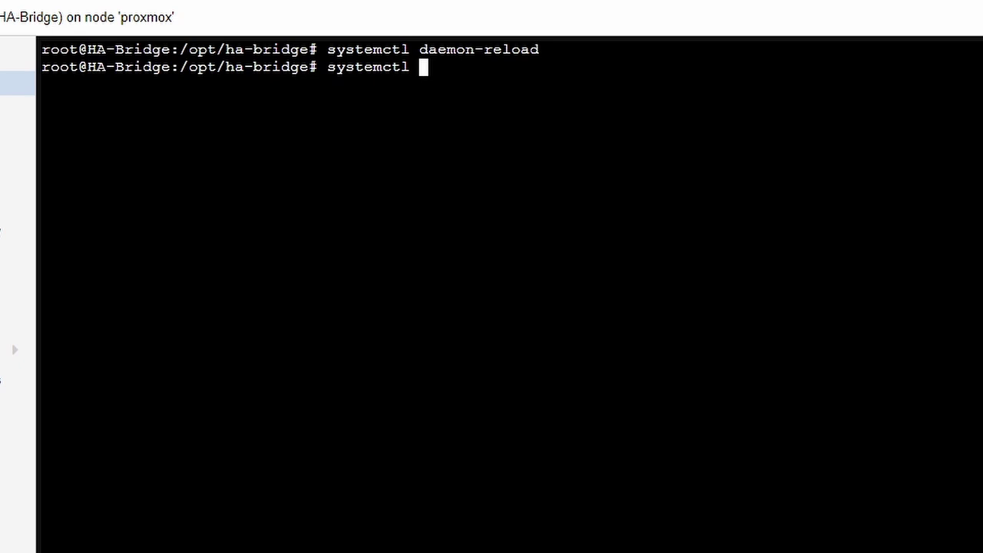
Enter the command systemctl enable ha-bridge.service at the prompt without running it.
text(enable s)
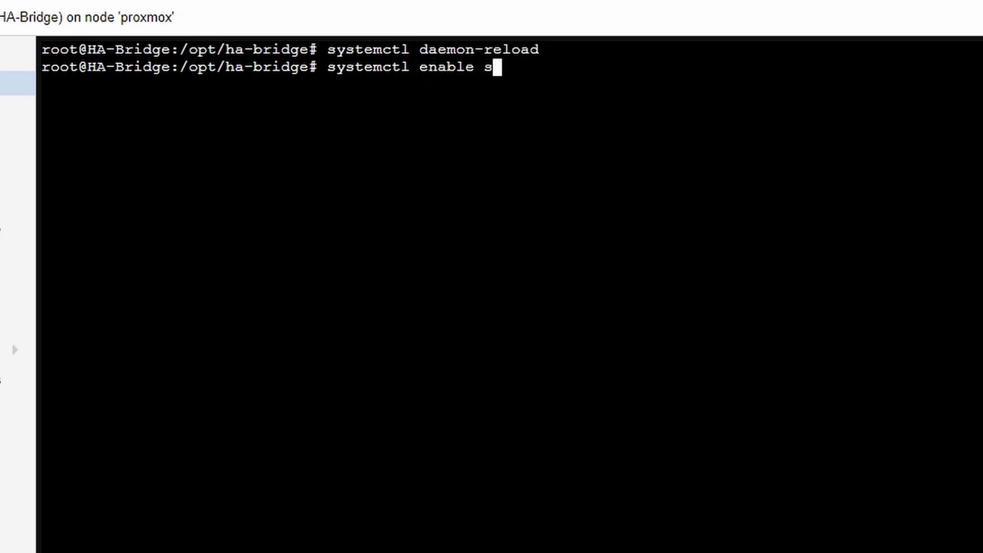
key(BackSpace)
text(ha-bridge)
text(.)
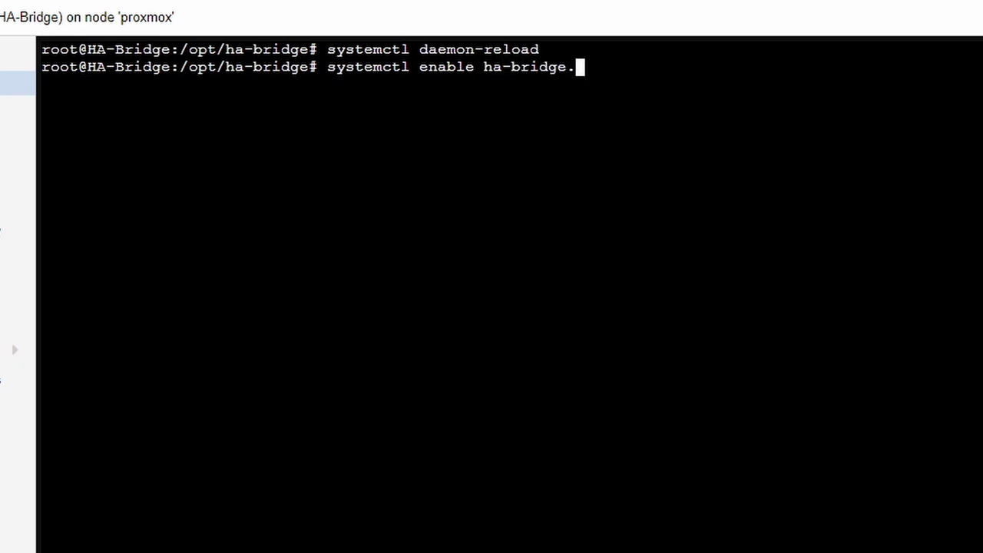
text(service)
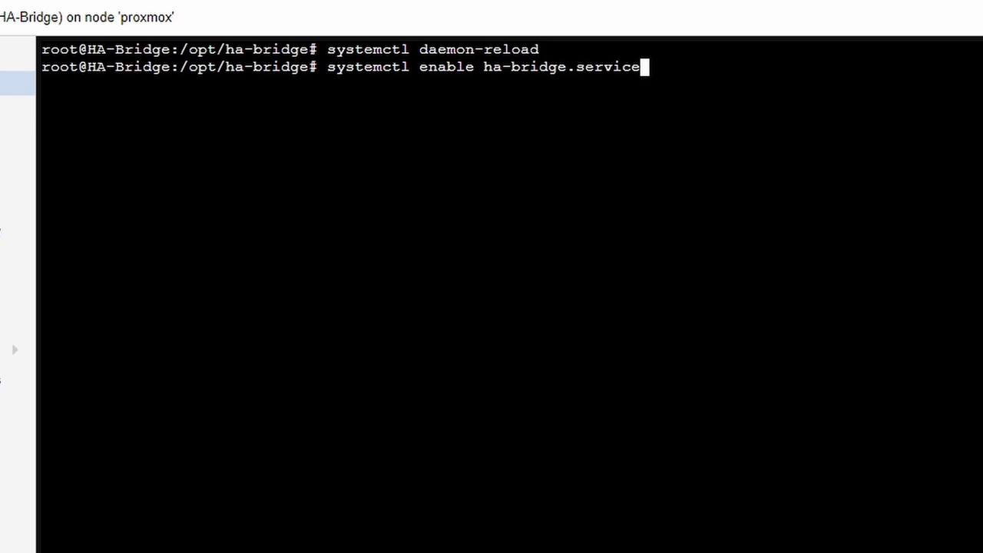
Change the pending command to systemctl status ha-bridge.service and run it.
key(Left)
key(Left)
key(Left)
key(Left)
key(Left)
key(Left)
key(Left)
key(Left)
key(Left)
key(Left)
key(Left)
key(Left)
key(Left)
key(Left)
key(Left)
key(Left)
key(Left)
key(Left)
key(BackSpace)
key(BackSpace)
key(BackSpace)
key(BackSpace)
key(BackSpace)
key(BackSpace)
text(st)
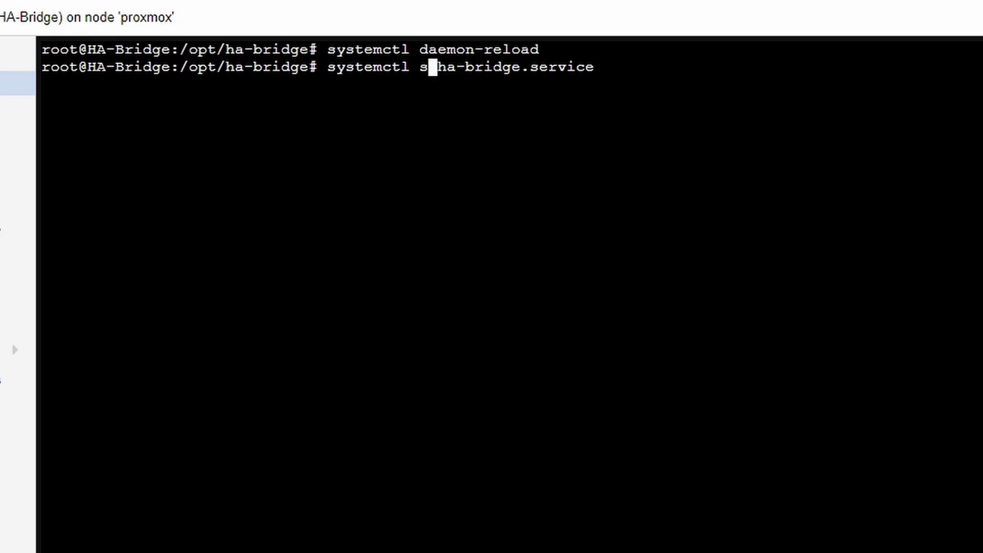
text(atus)
key(End)
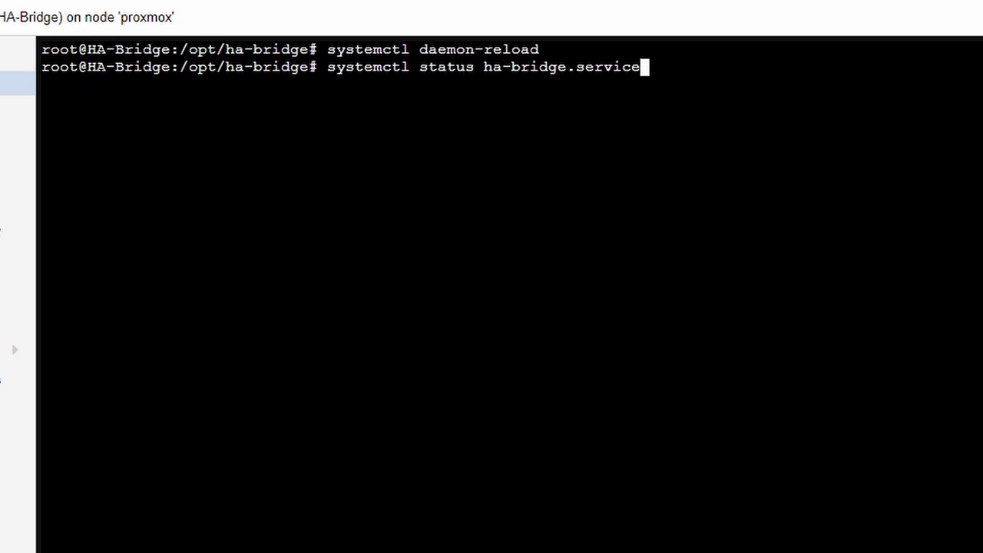
key(Return)
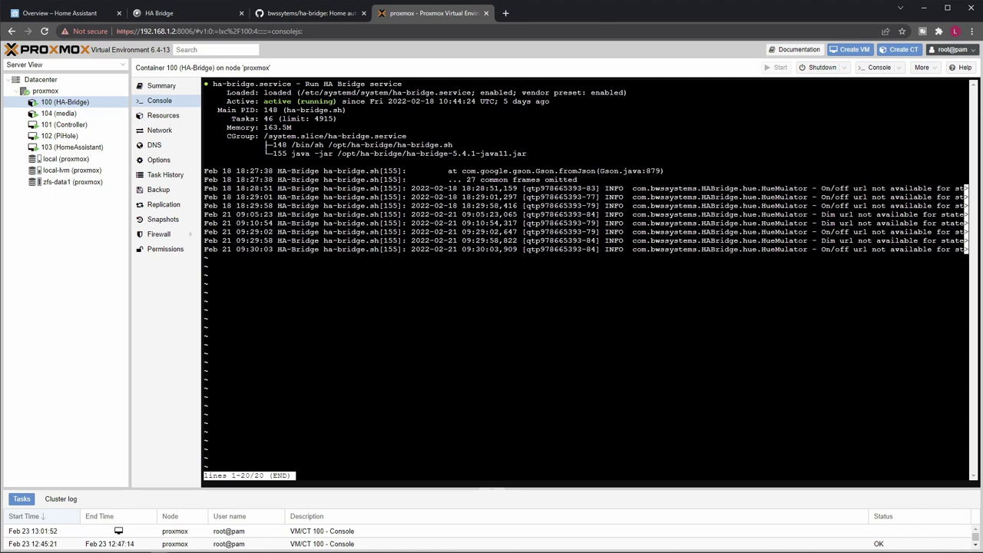
Open the HA-Bridge container's summary to view its resource usage.
click(162, 87)
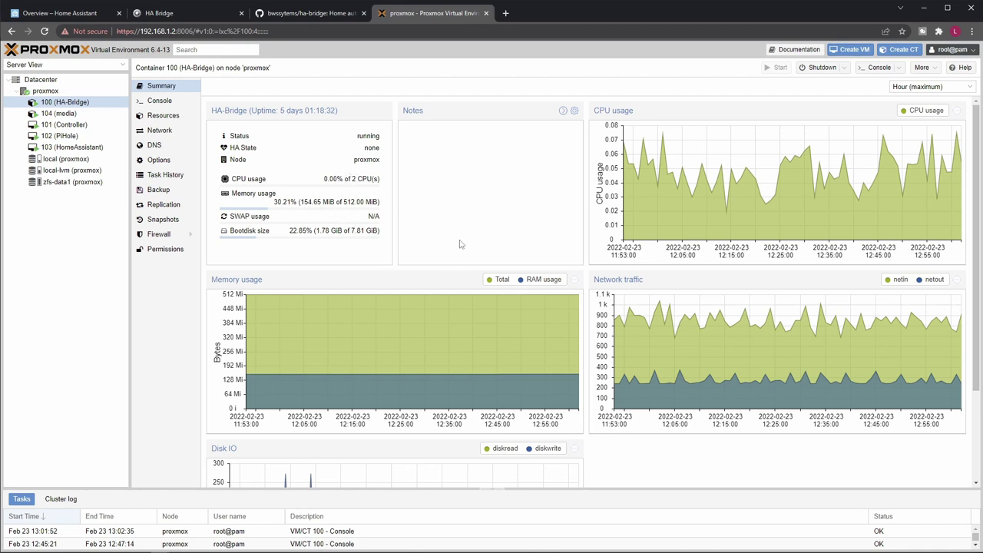
mouse_move(347, 375)
Switch to the HA Bridge web interface and examine the blank add/edit device form down to its On, Dim, Off and Color items.
click(200, 14)
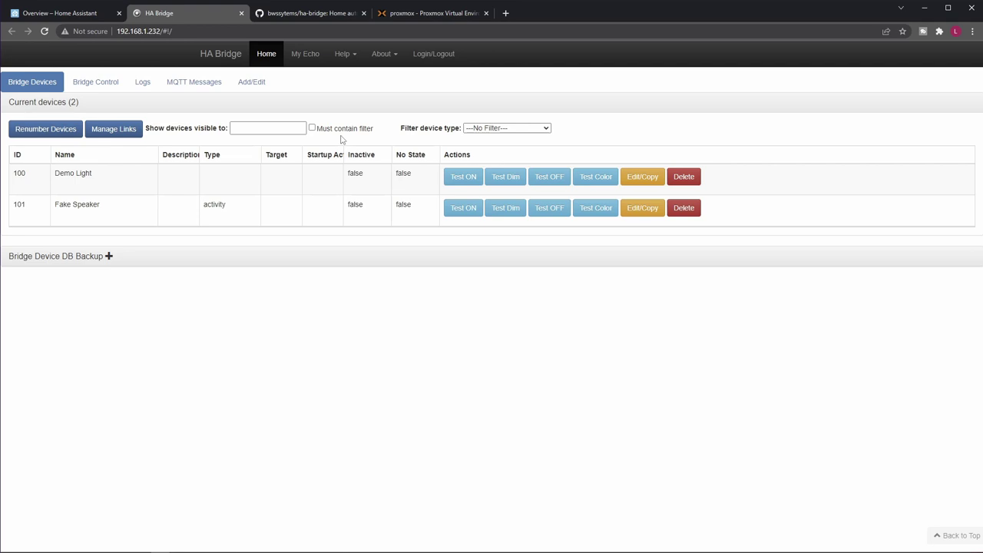
click(258, 86)
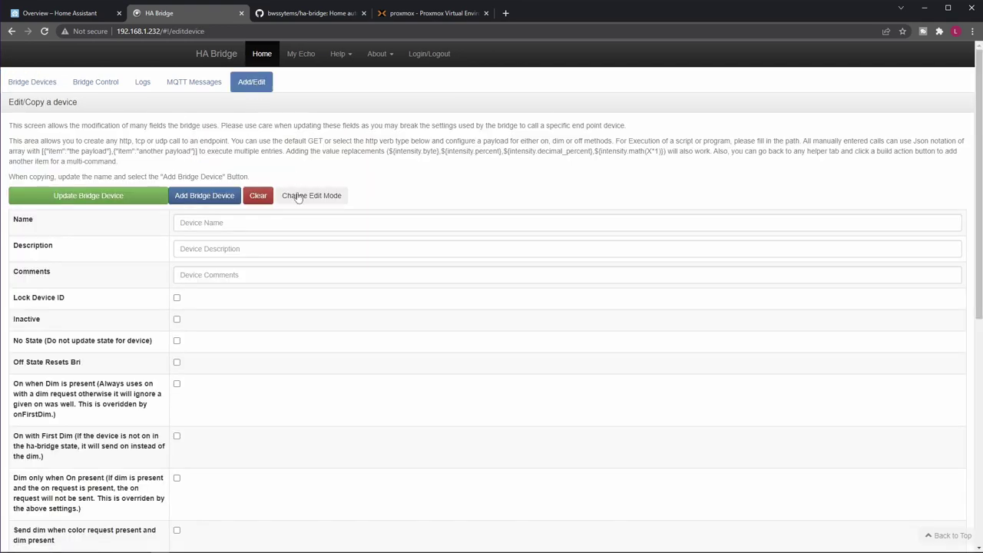
scroll(384, 253, down, 5)
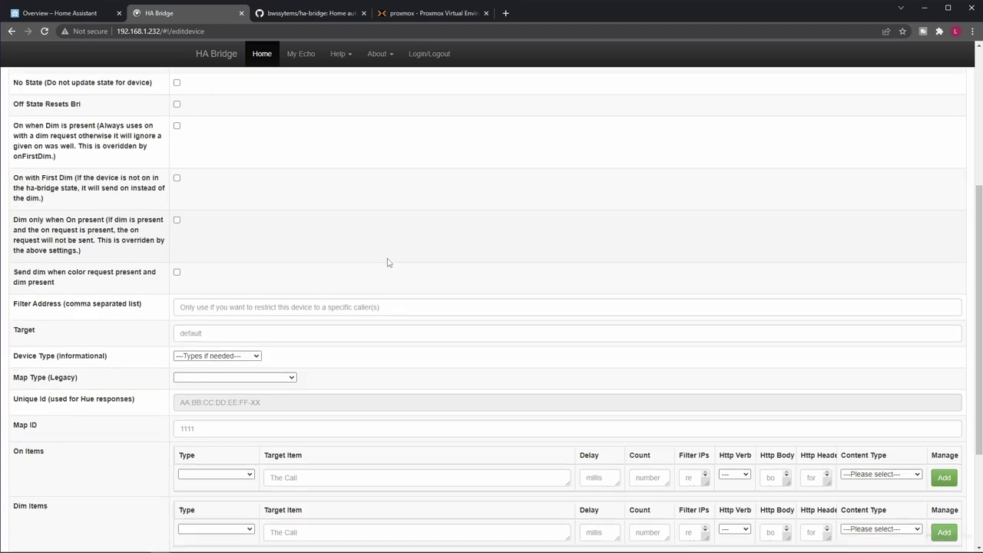
scroll(391, 266, up, 6)
scroll(391, 266, down, 2)
scroll(390, 265, up, 2)
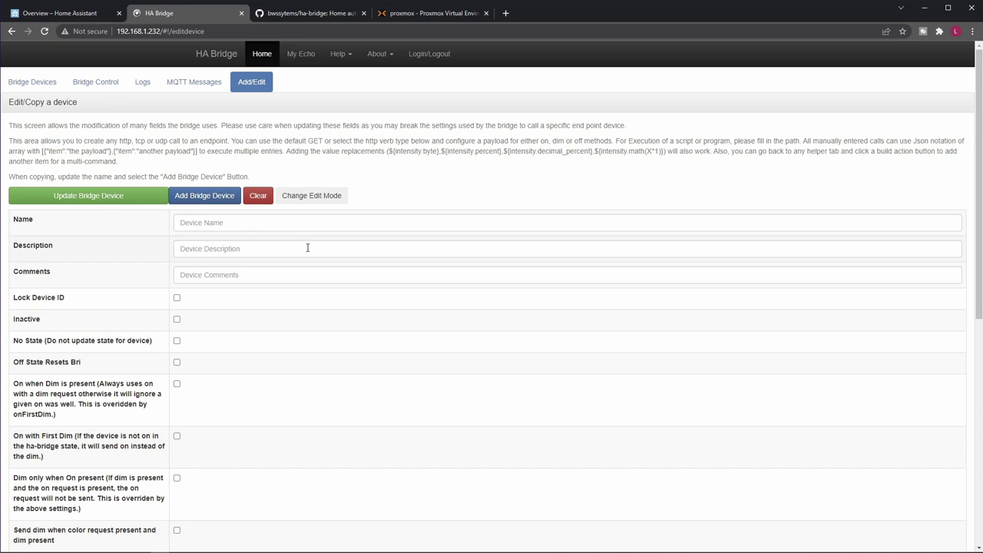
scroll(307, 248, down, 2)
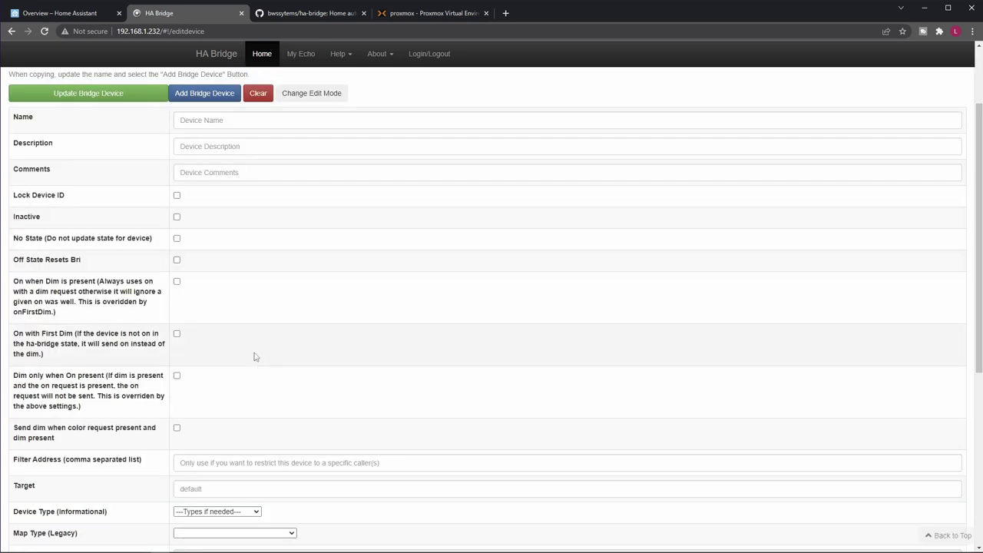
scroll(254, 355, down, 3)
scroll(422, 230, down, 3)
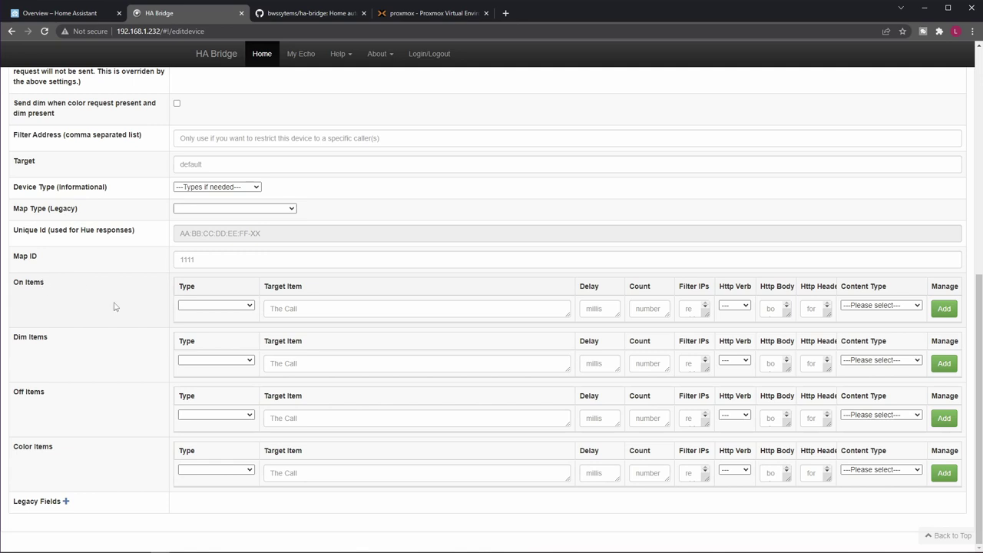
Look through the available types for the On item and set its type to MQTT Message.
click(221, 306)
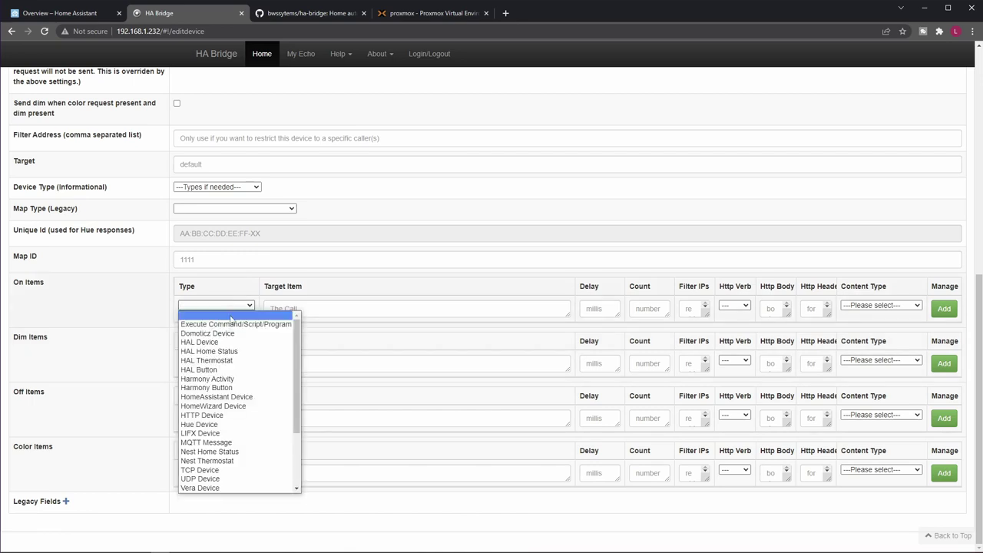
scroll(286, 413, down, 2)
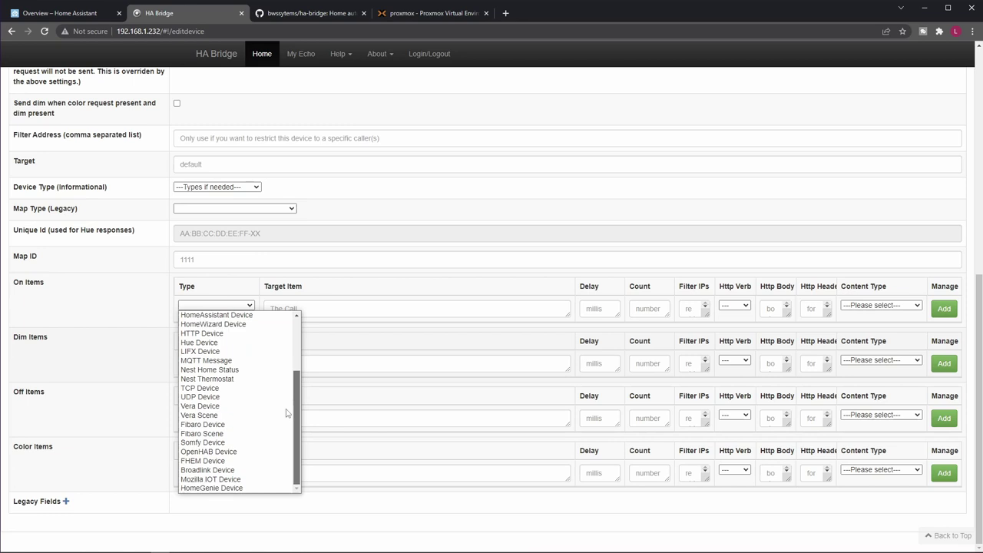
scroll(290, 444, up, 2)
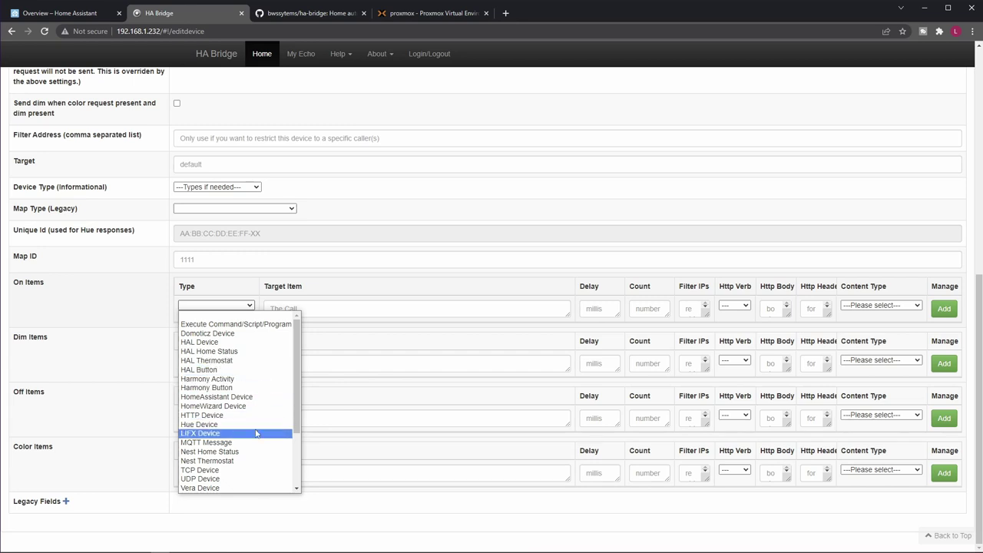
scroll(269, 450, down, 1)
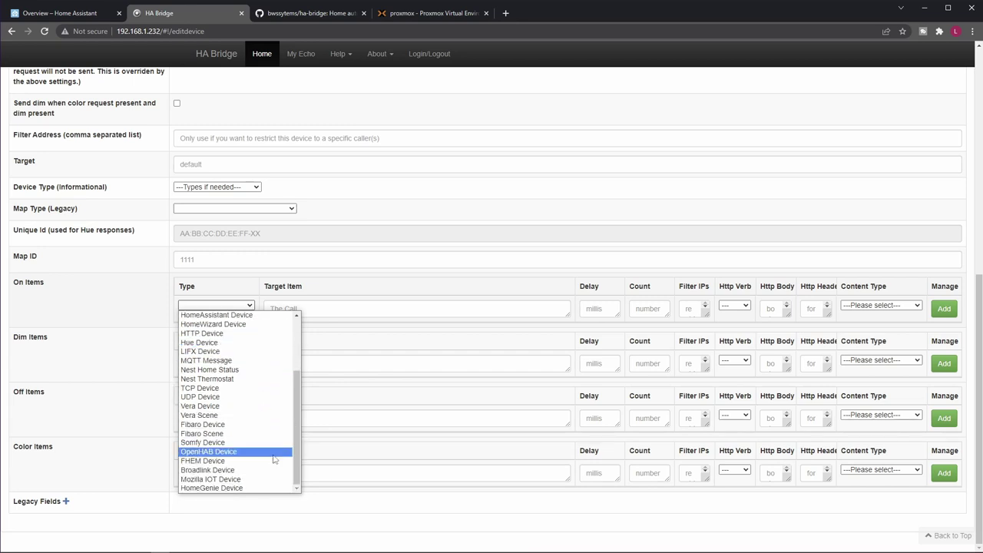
click(198, 361)
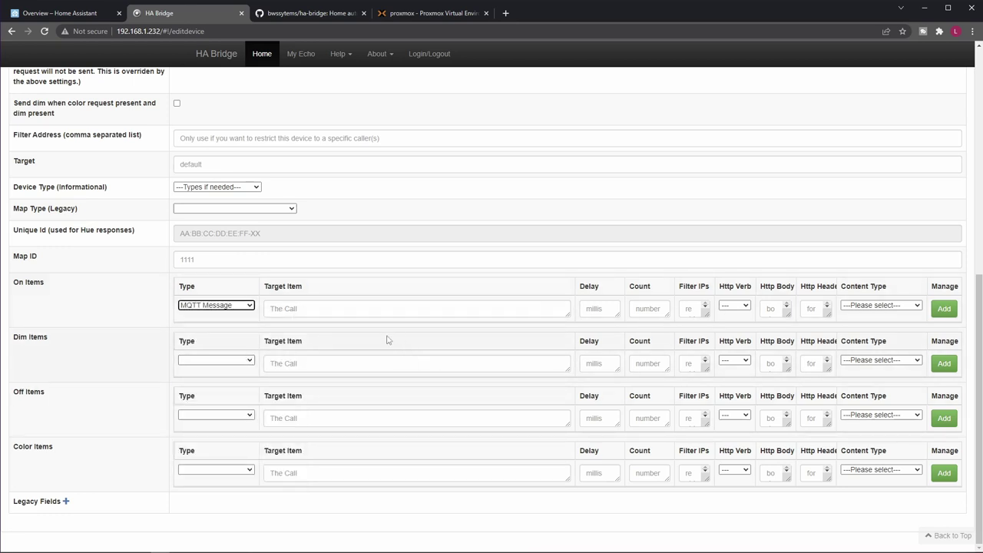
Review the On item's type list again without changing it and enlarge its Target Item box.
click(284, 336)
click(248, 306)
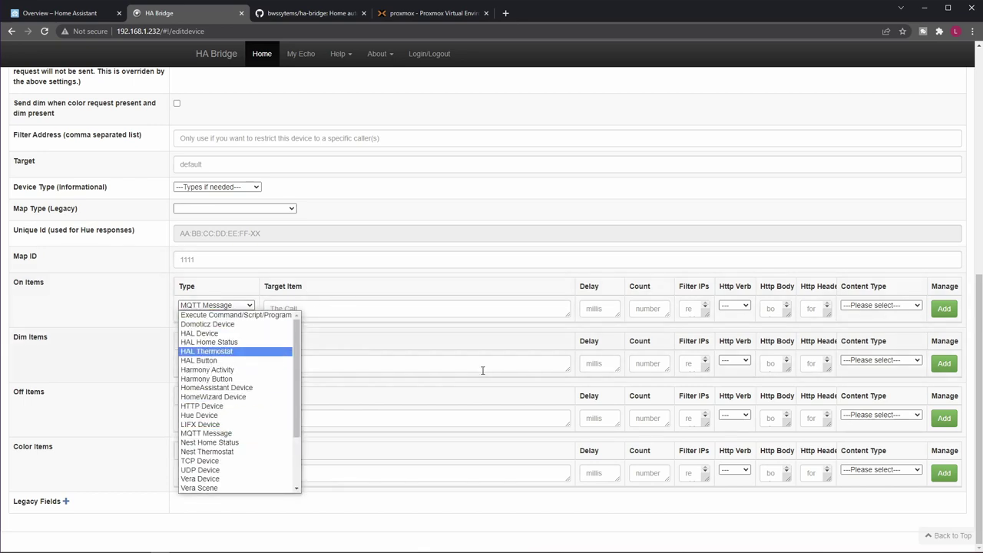
scroll(222, 479, down, 1)
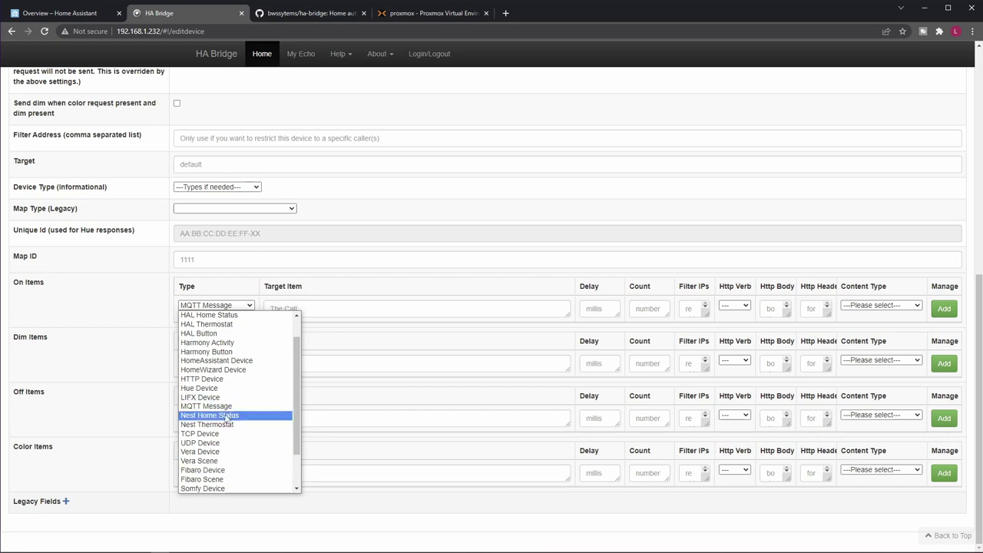
click(327, 289)
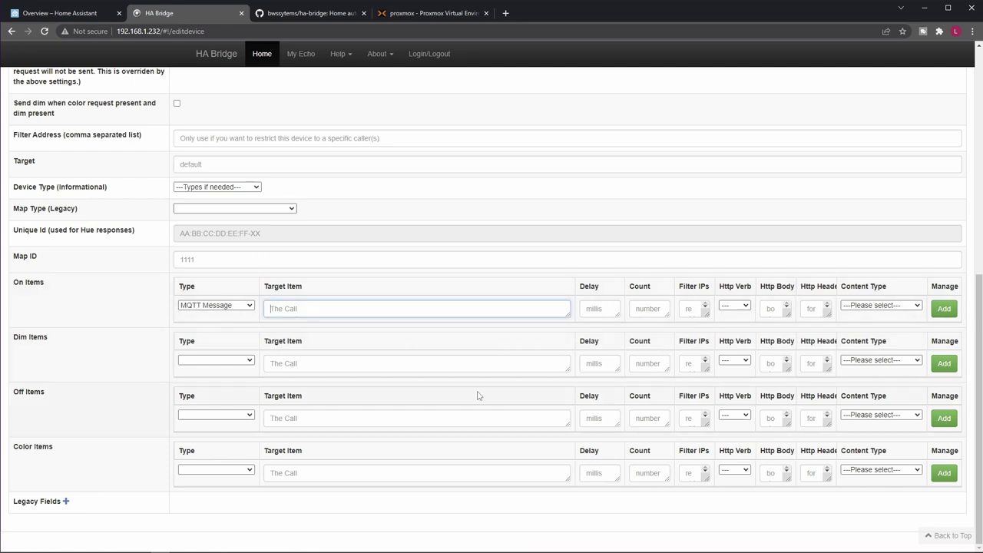
drag(564, 310, 569, 363)
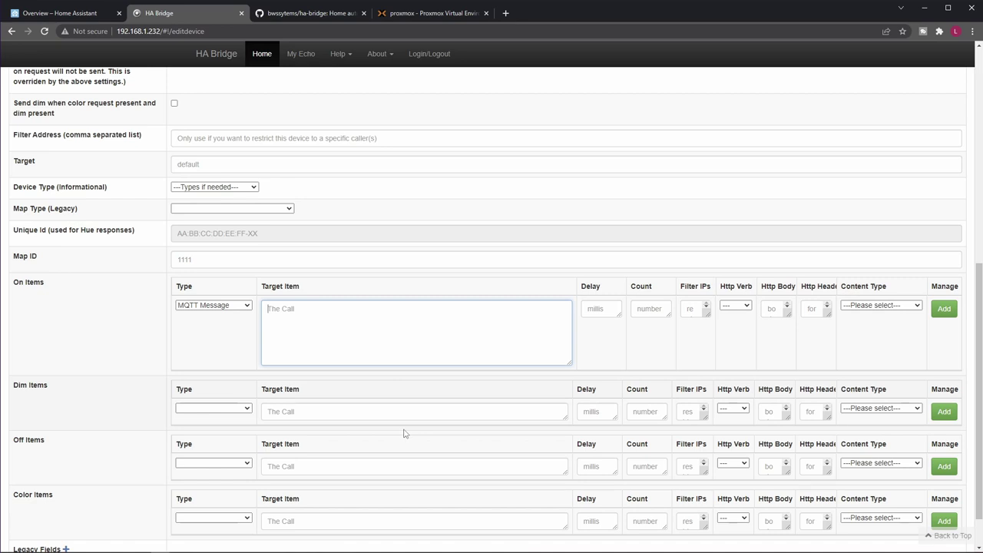
Open the MQTT Messages page, set the Ha-Bridge client's topic to a/b/c and place the cursor in the message content.
scroll(405, 434, up, 2)
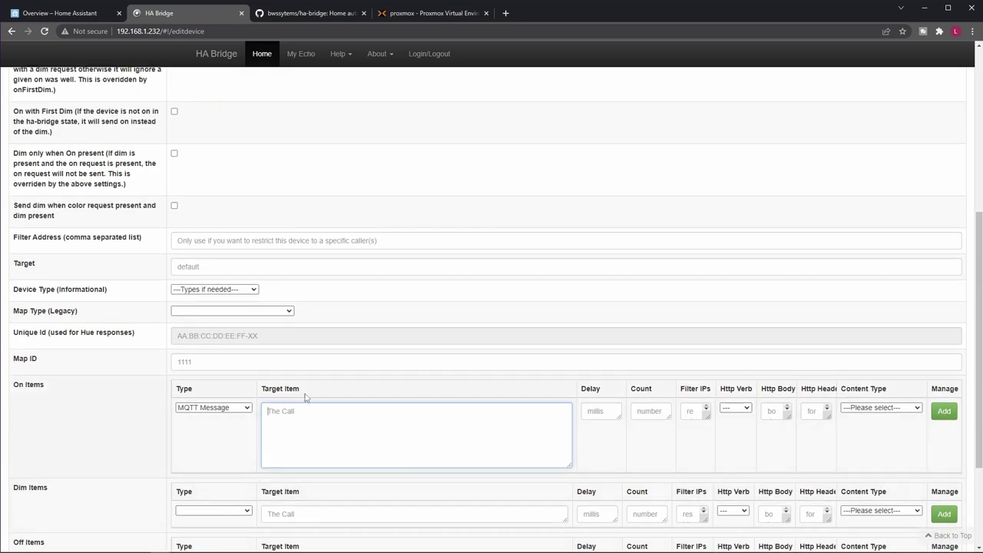
scroll(356, 440, up, 6)
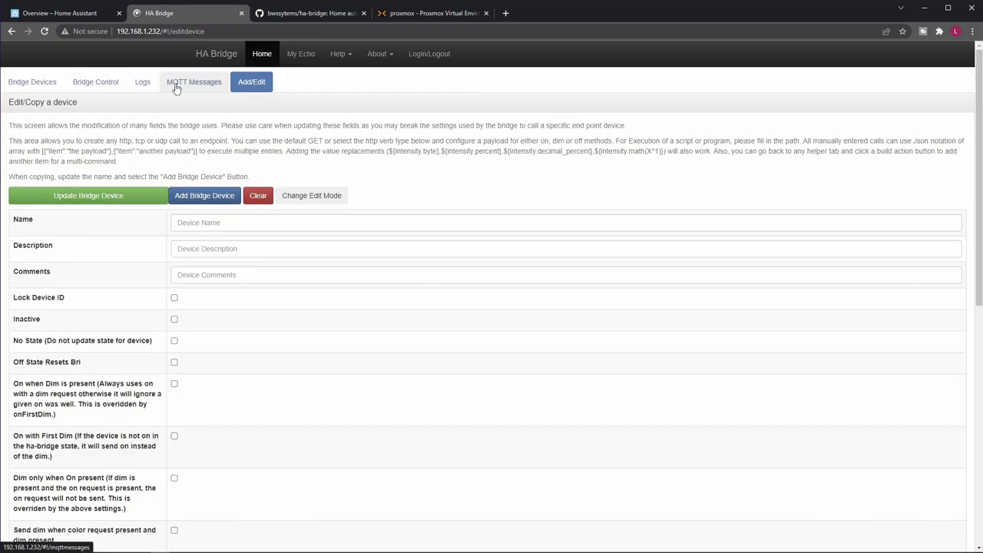
click(177, 88)
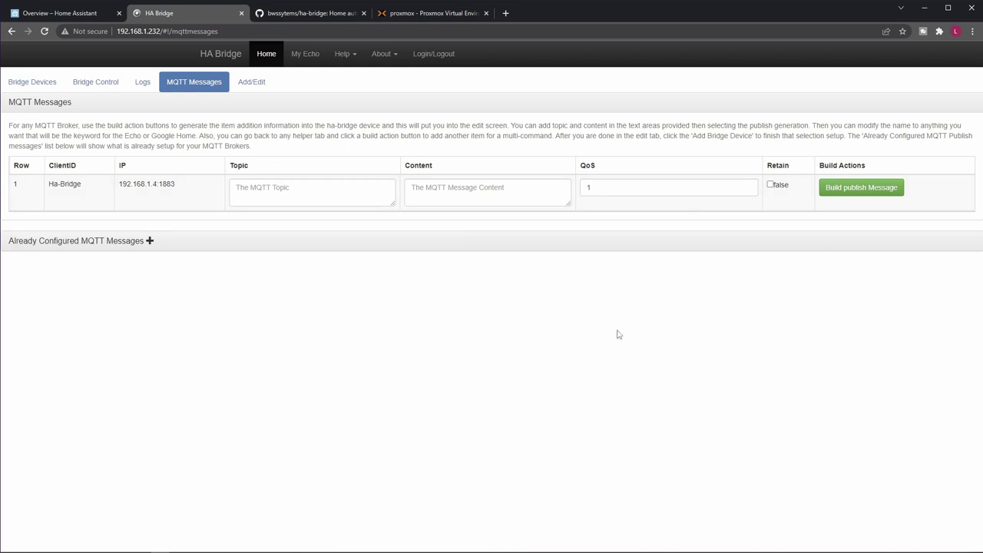
click(311, 187)
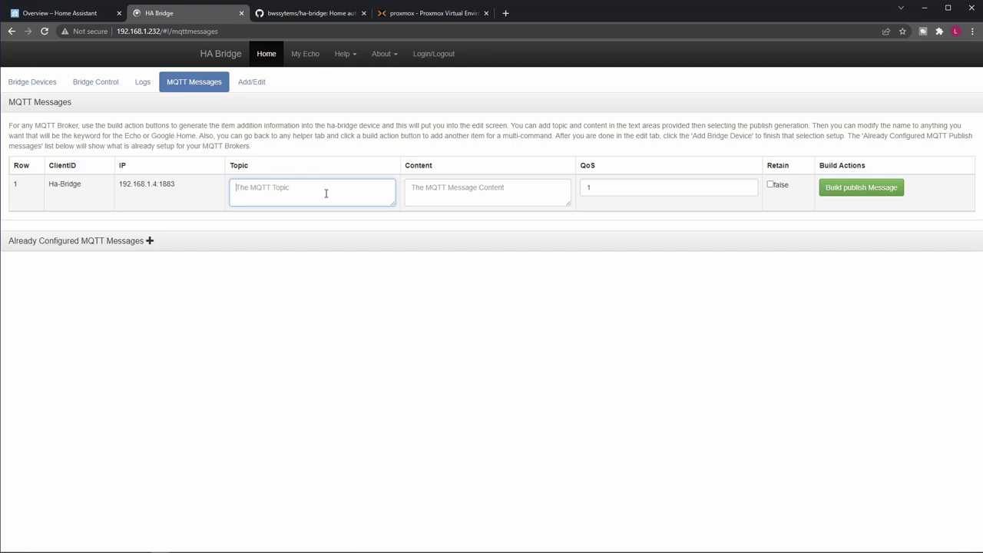
text(a)
click(457, 192)
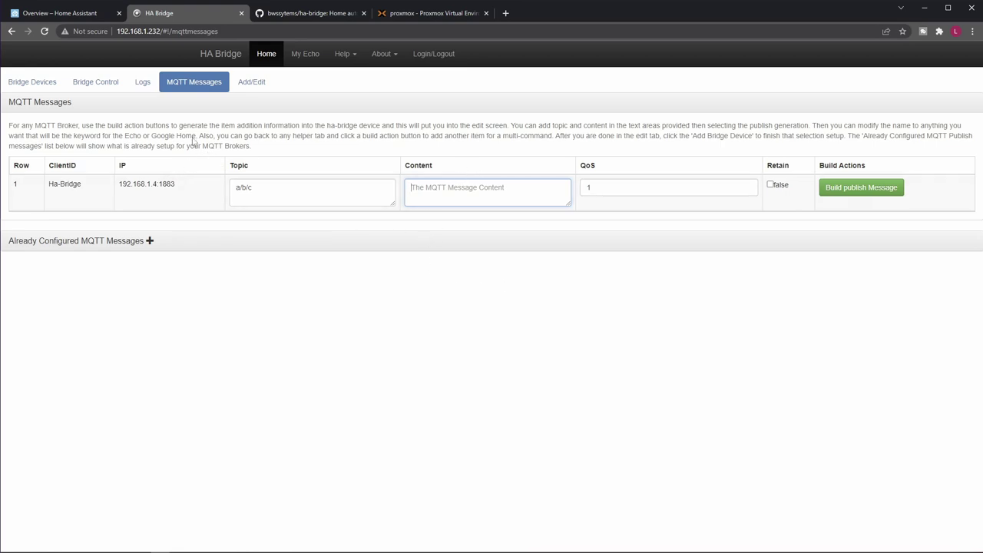
Open the Fake Speaker bridge device for editing and enlarge its On item's Target Item box to read the MQTT call.
click(28, 82)
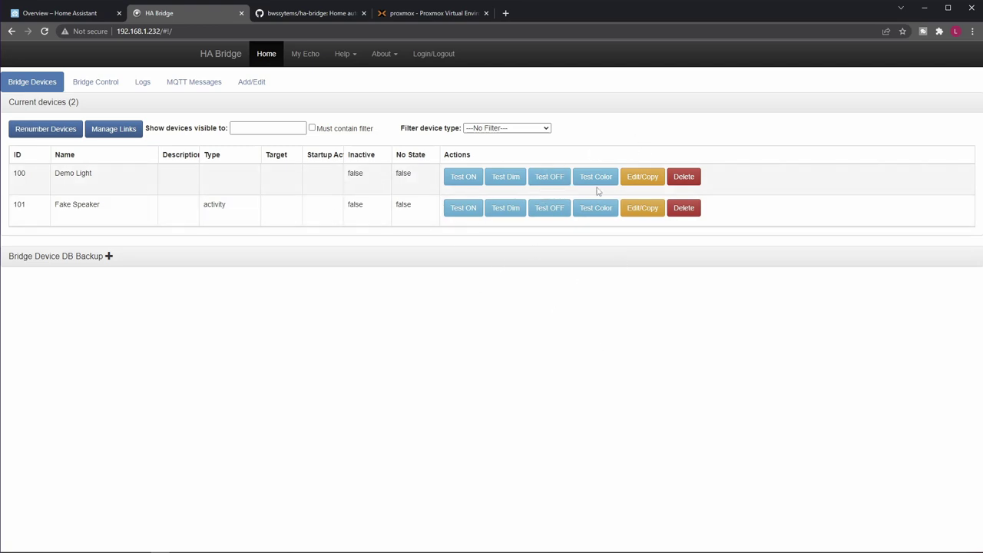
click(638, 209)
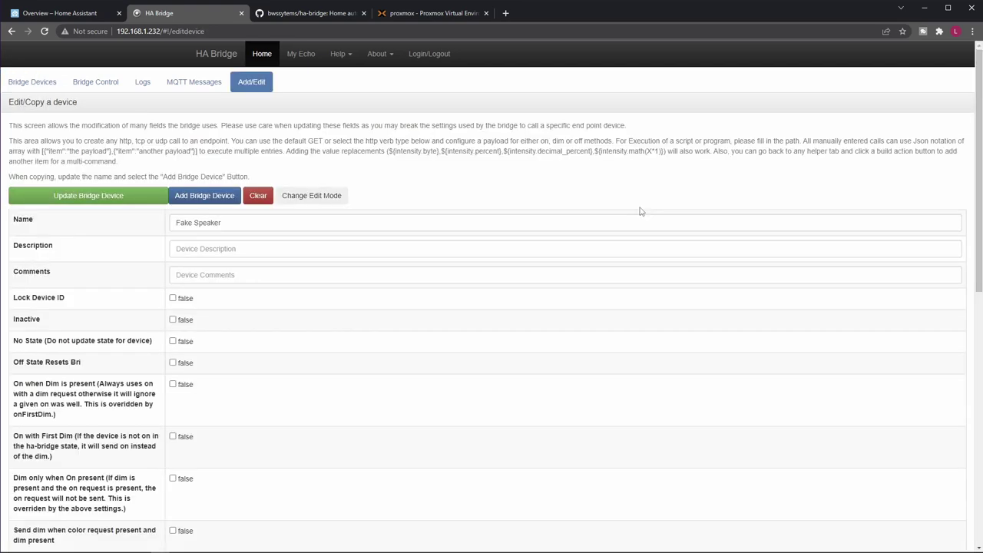
scroll(641, 212, down, 15)
drag(565, 215, 571, 346)
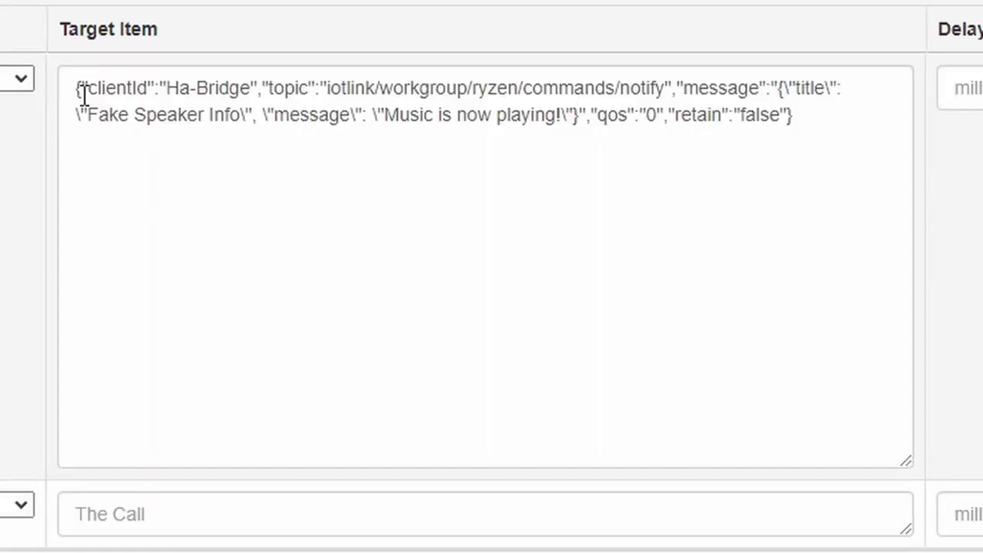
Examine the client ID, topic and escaped message parts of the On item's MQTT call for the Fake Speaker.
drag(77, 89, 816, 147)
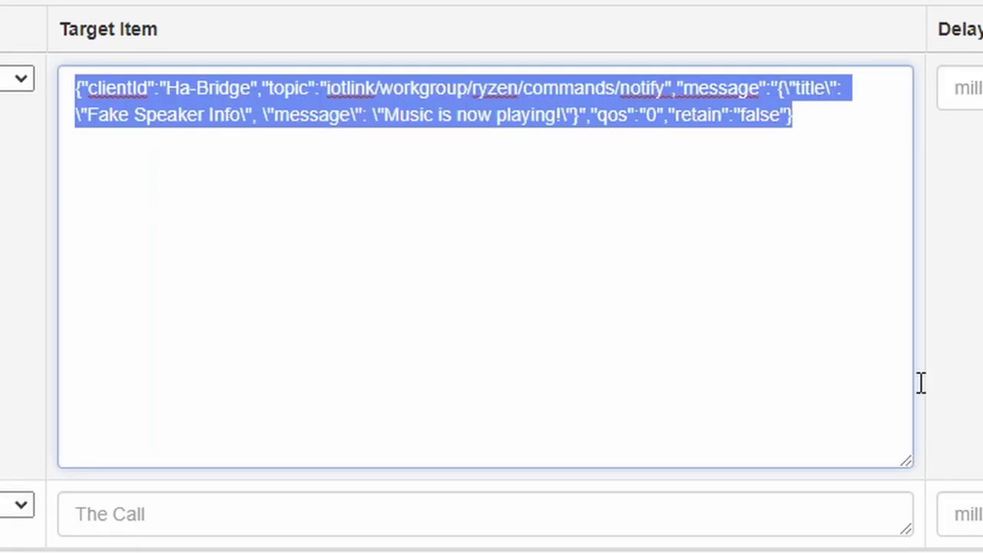
click(479, 173)
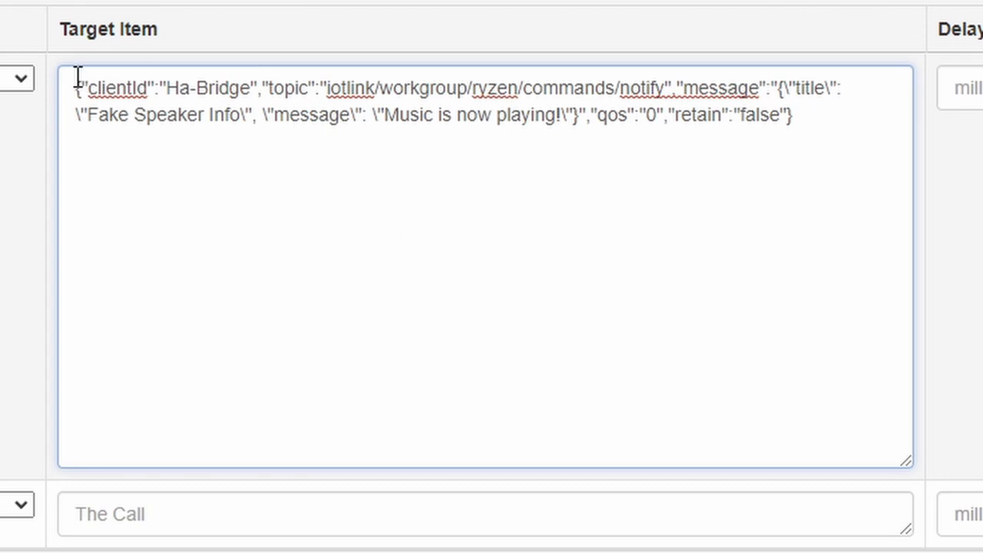
drag(80, 86, 258, 95)
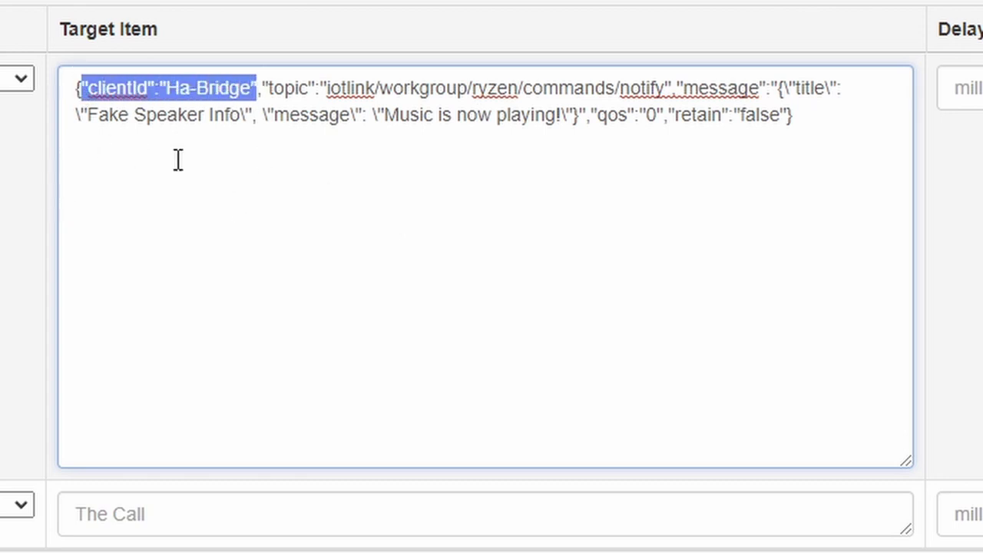
click(202, 90)
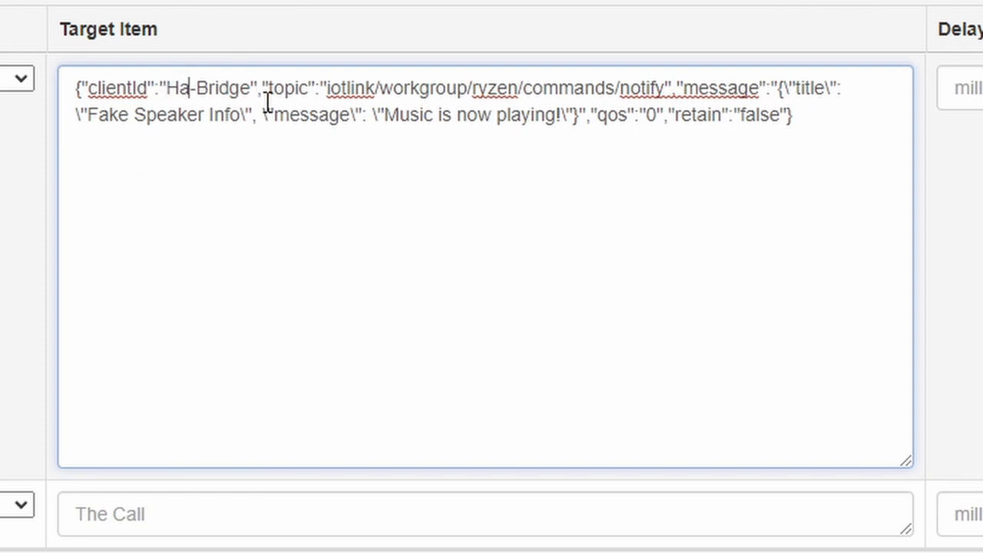
drag(322, 88, 753, 99)
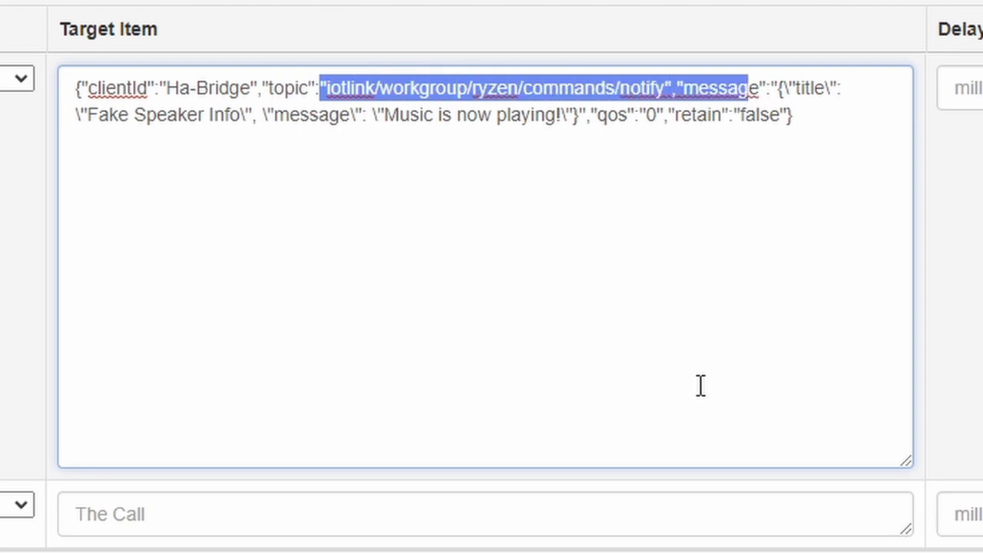
click(775, 189)
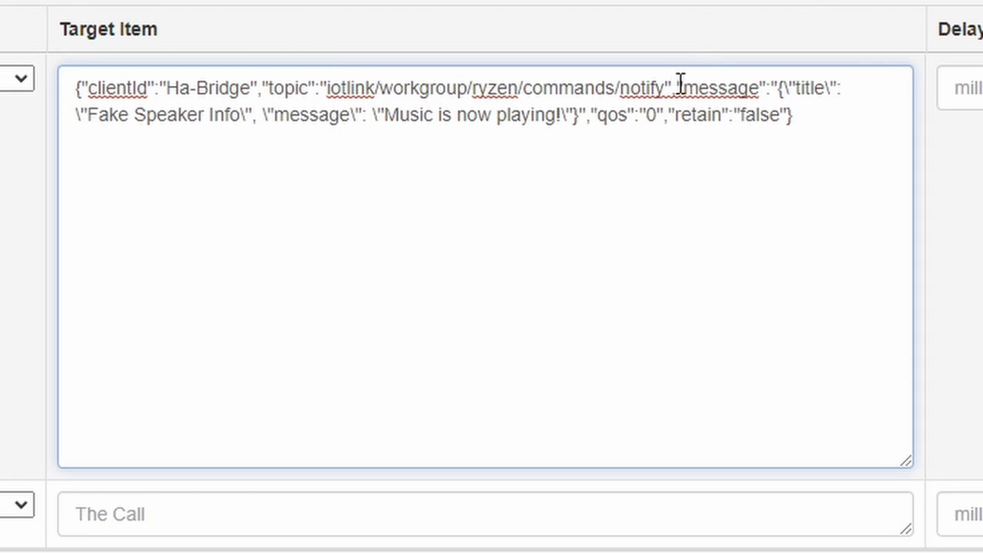
drag(681, 88, 586, 143)
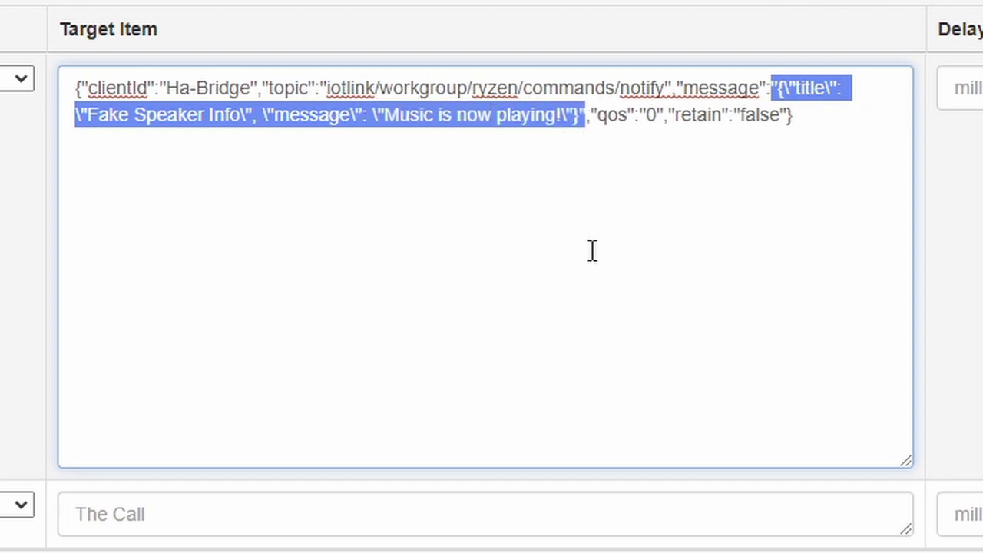
click(780, 89)
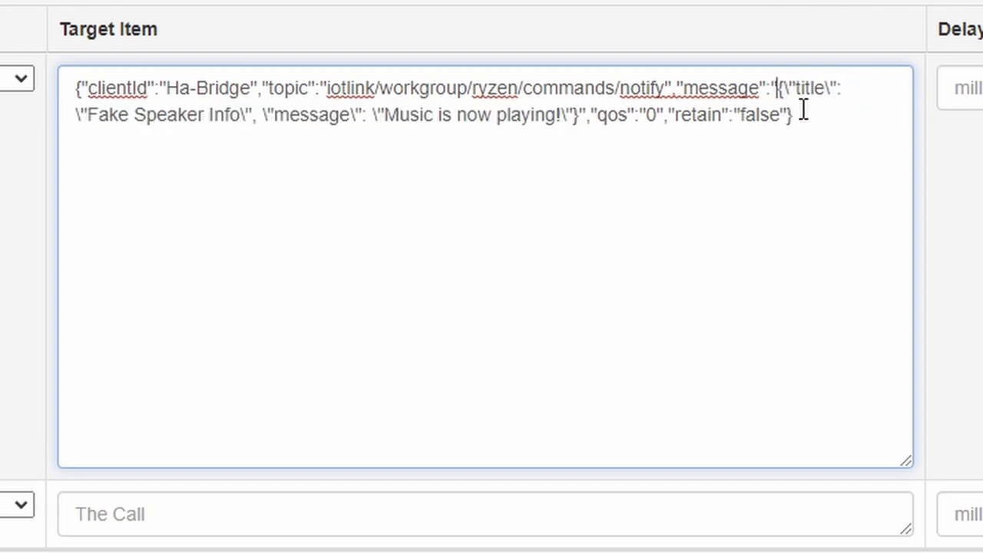
drag(782, 88, 792, 88)
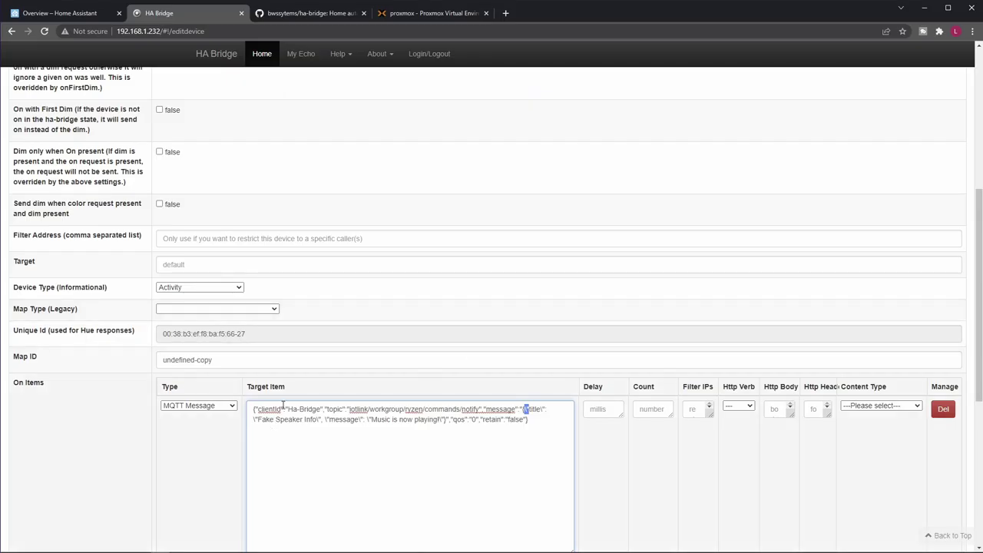
Leave the device editor and review the Bridge Control settings, including the MQTT client's ID, broker address and login fields.
scroll(307, 407, up, 5)
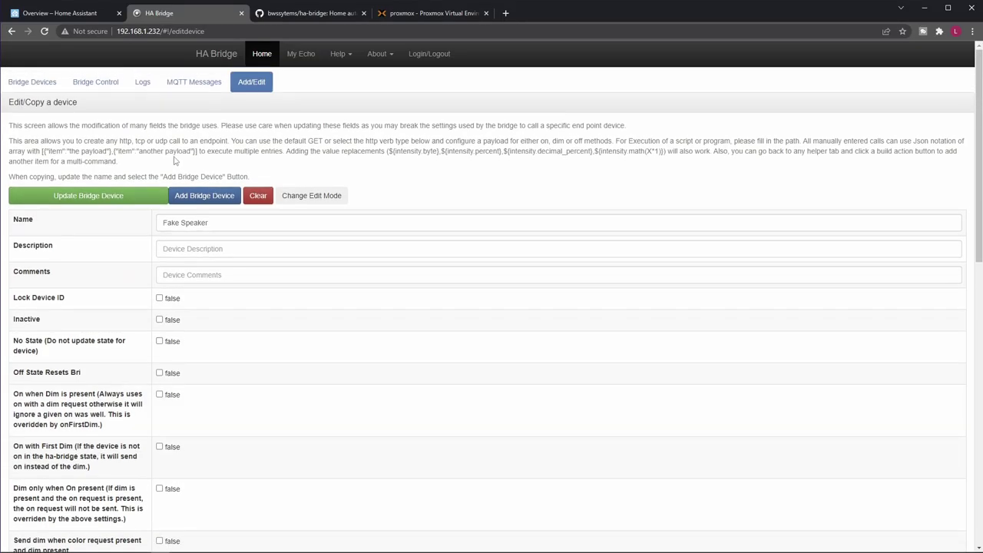
click(31, 85)
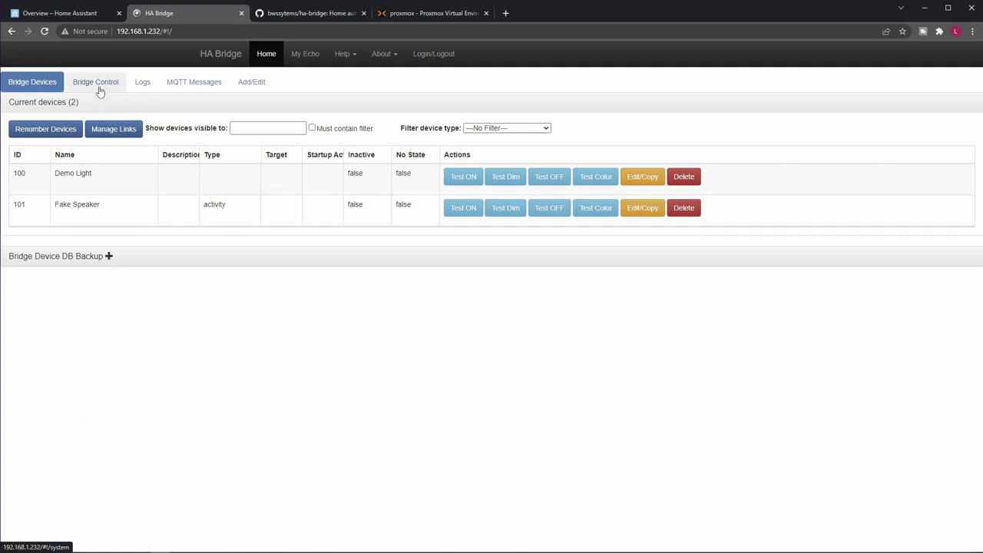
click(96, 84)
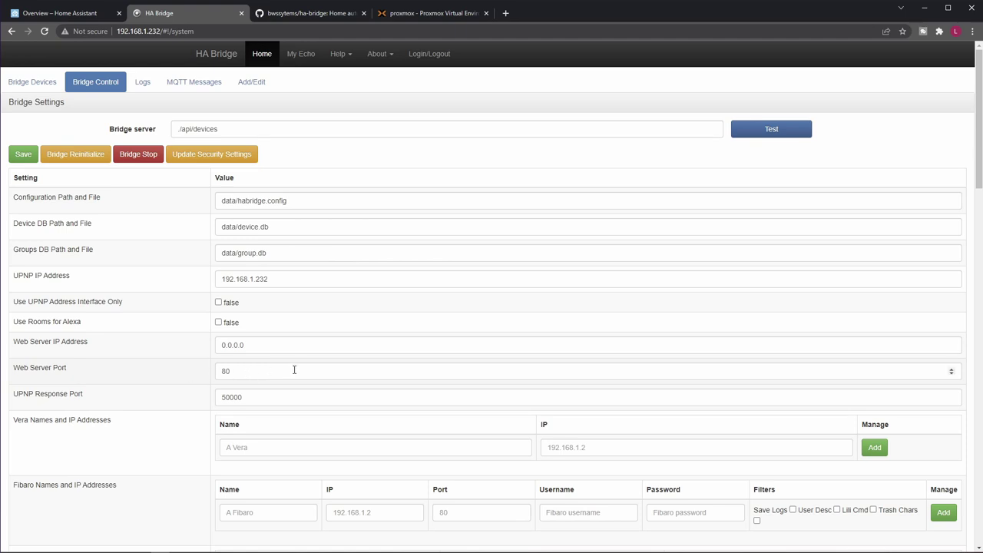
scroll(319, 341, down, 3)
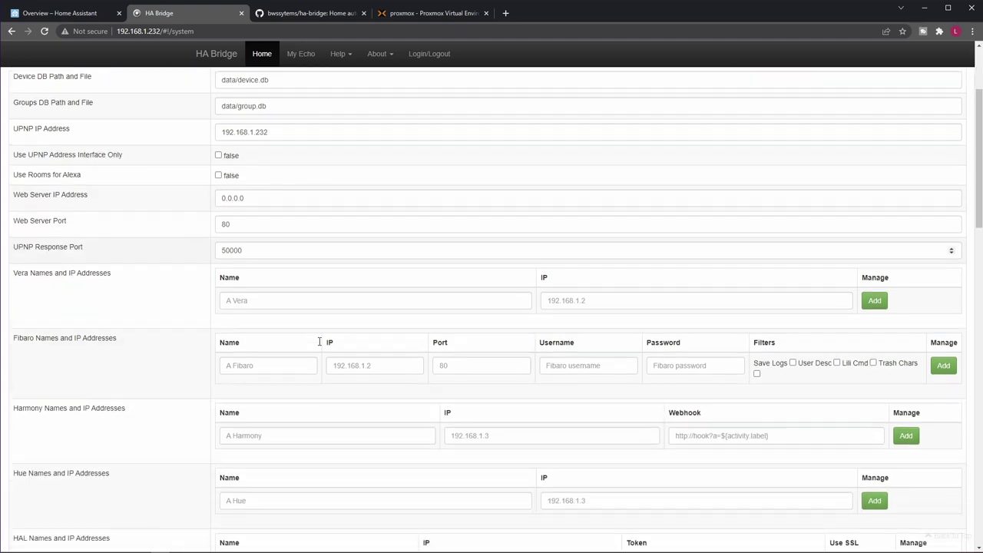
scroll(231, 230, down, 1)
scroll(226, 220, down, 1)
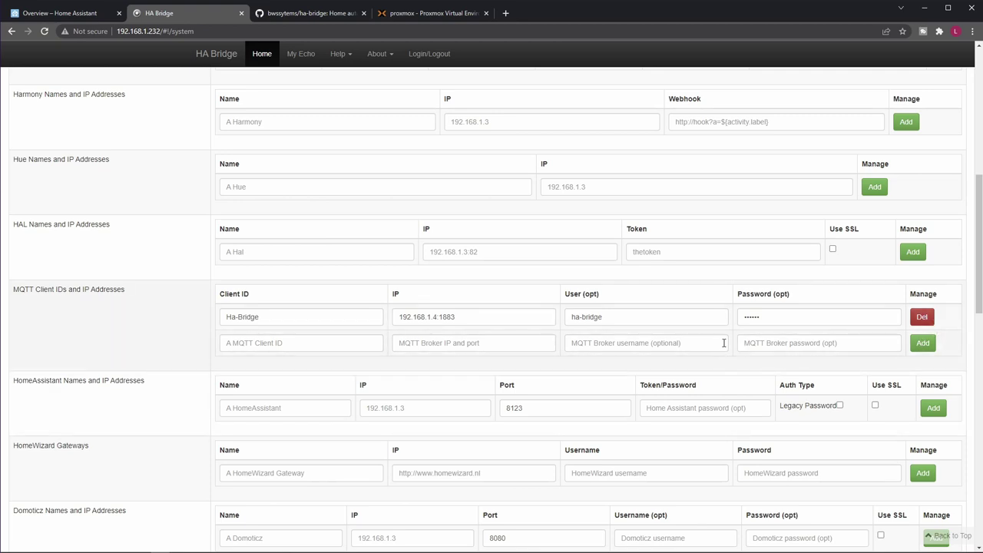
scroll(723, 343, up, 6)
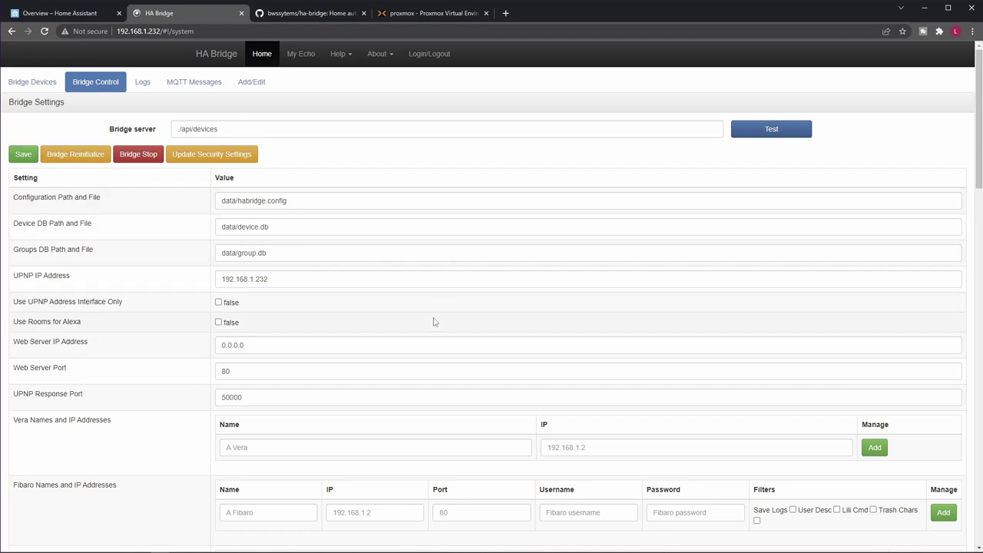
scroll(351, 321, down, 4)
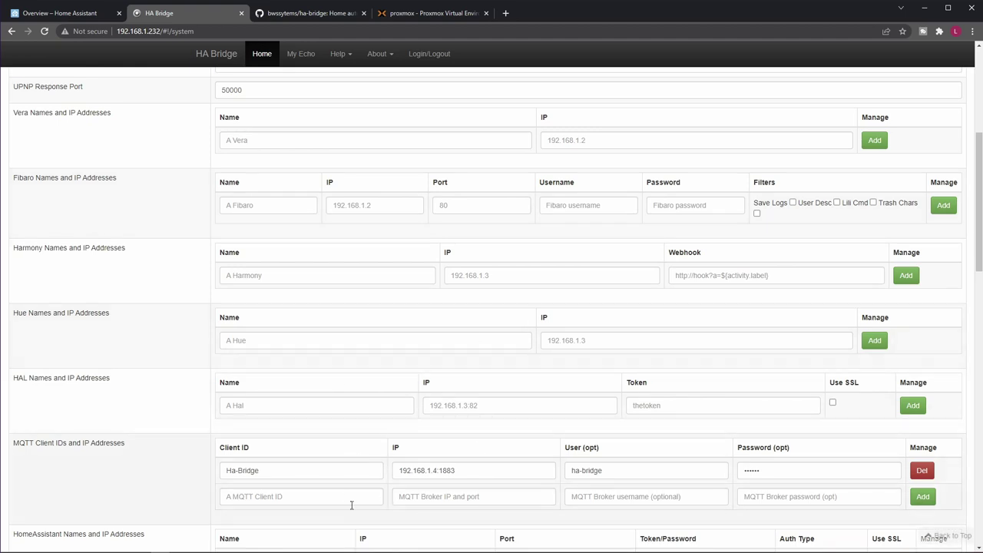
scroll(351, 505, up, 4)
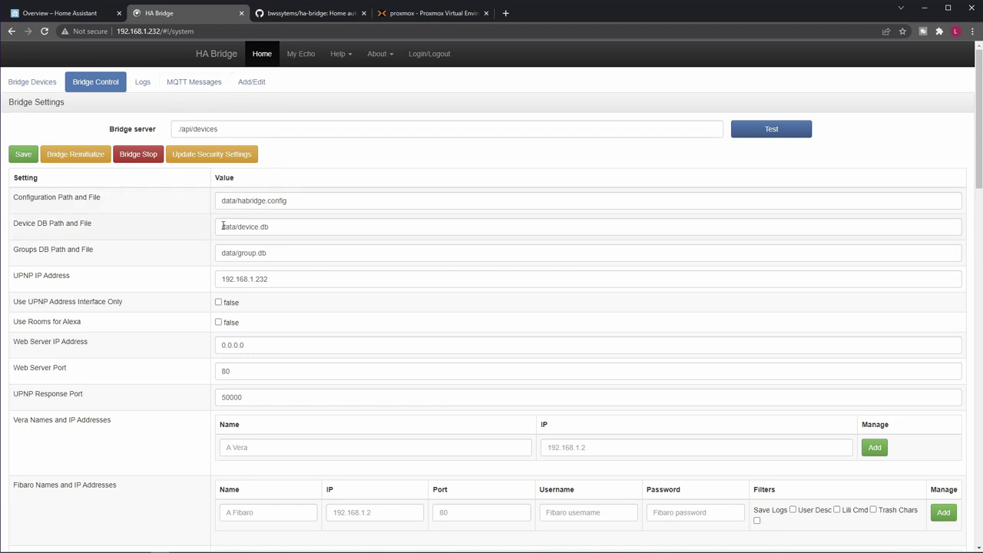
Copy the client ID Ha-Bridge from the MQTT Client IDs and IP Addresses setting.
scroll(295, 301, down, 6)
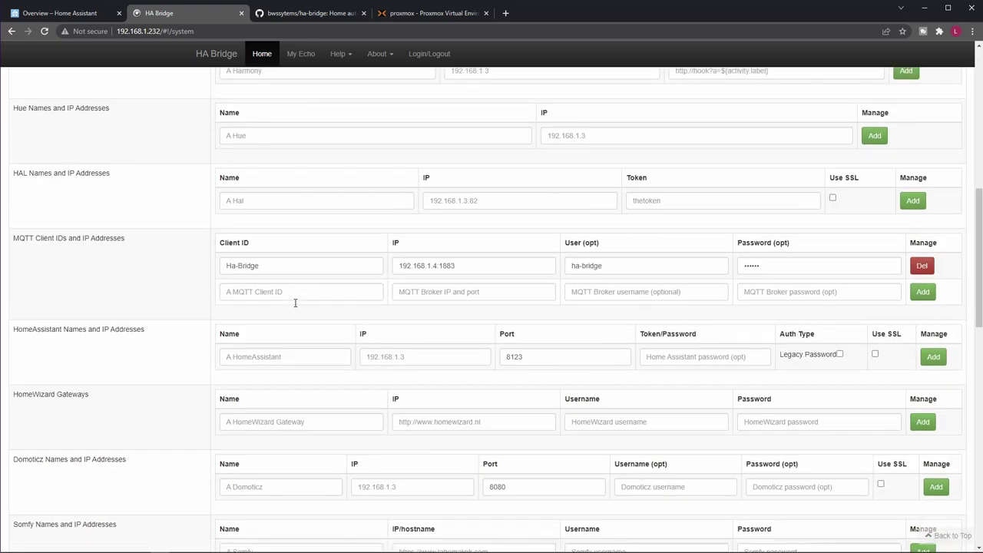
triple_click(260, 268)
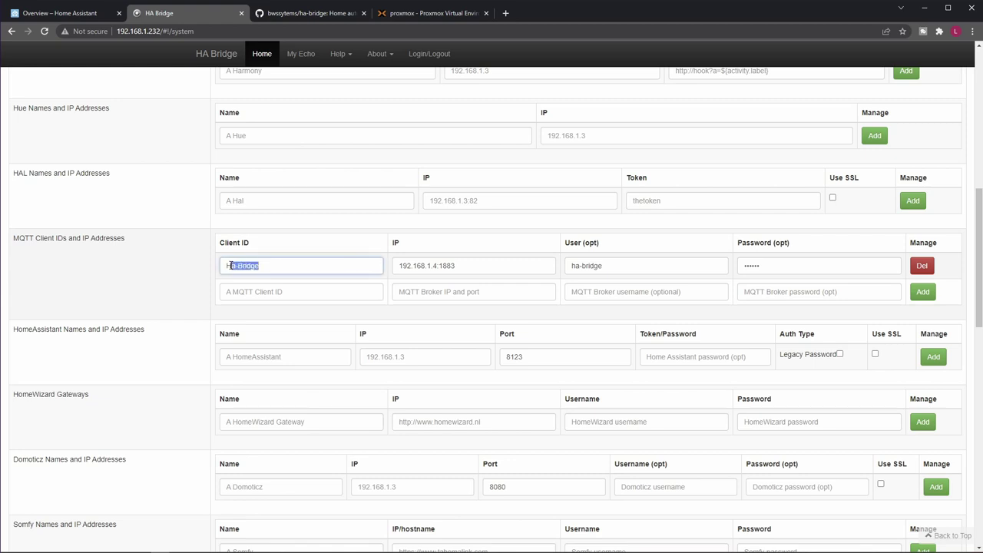
right_click(252, 267)
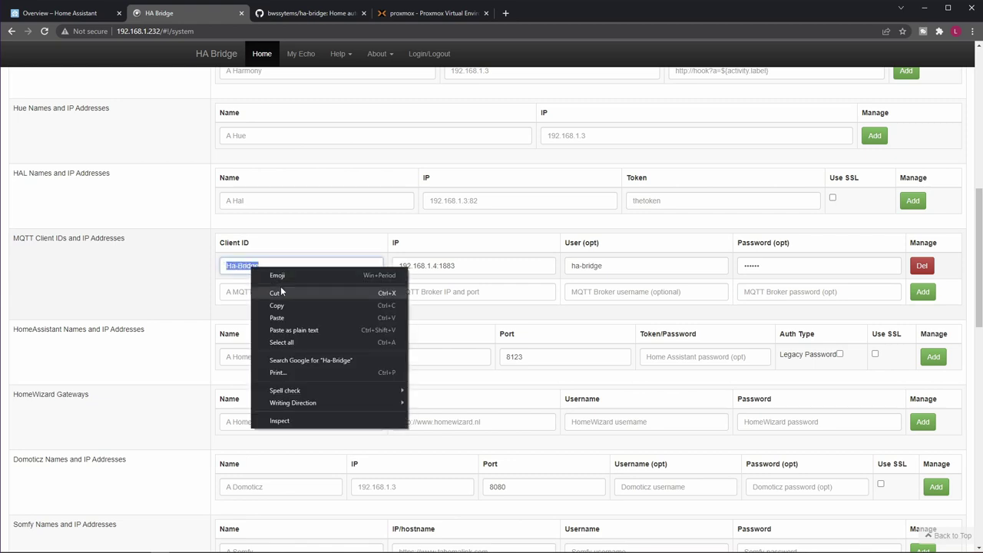
click(276, 299)
scroll(309, 286, up, 2)
scroll(309, 287, up, 4)
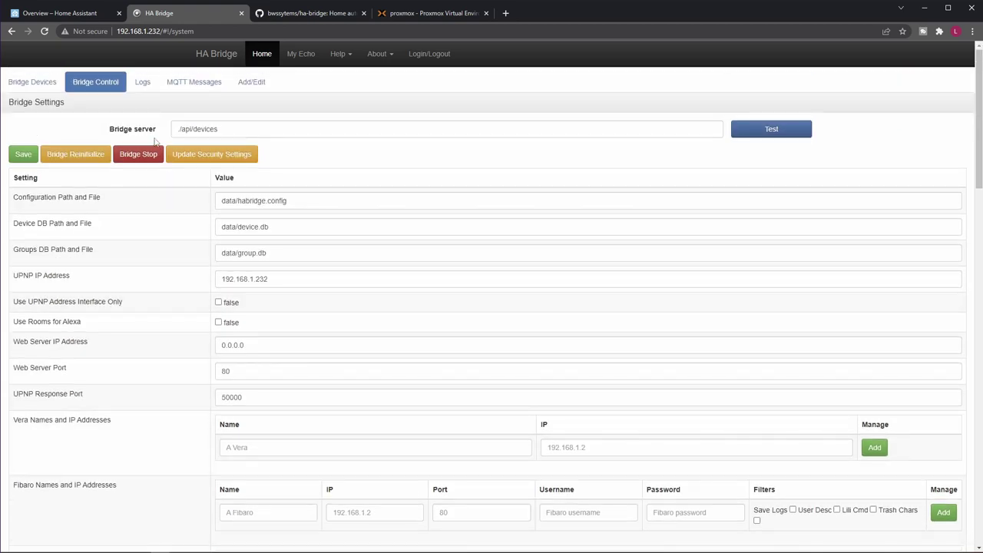
Reopen the Fake Speaker device for editing, highlight Ha-Bridge in its On item's call and enlarge that Target Item box.
click(46, 82)
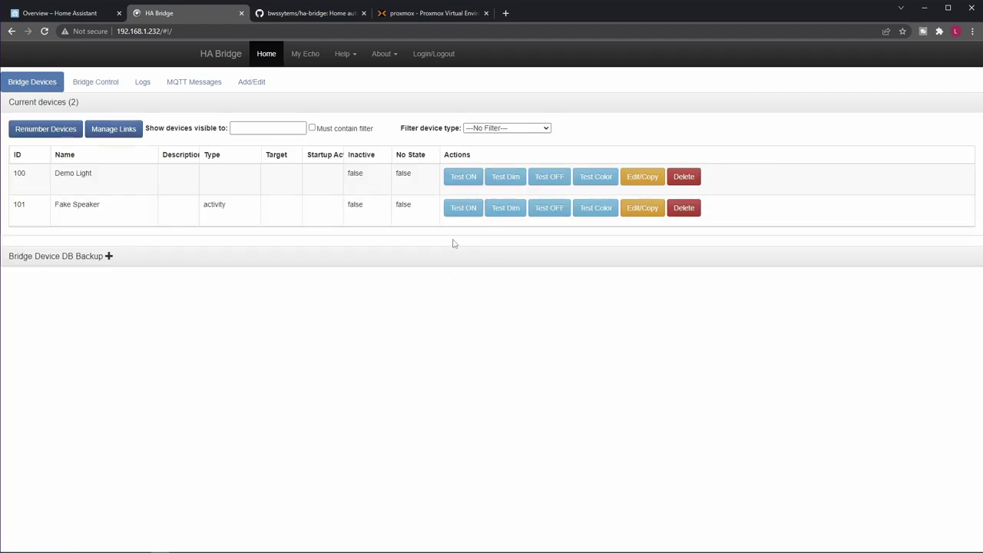
click(648, 209)
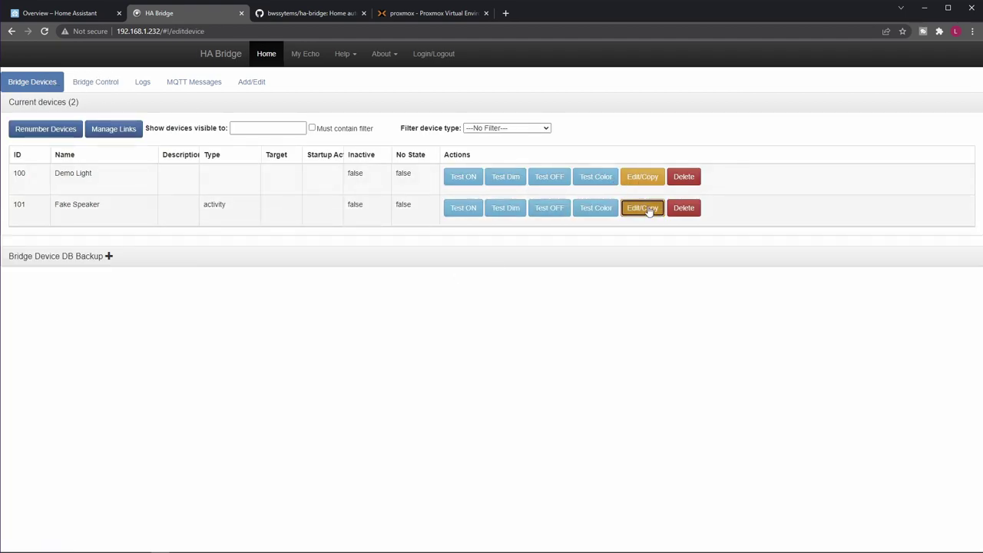
scroll(535, 364, down, 10)
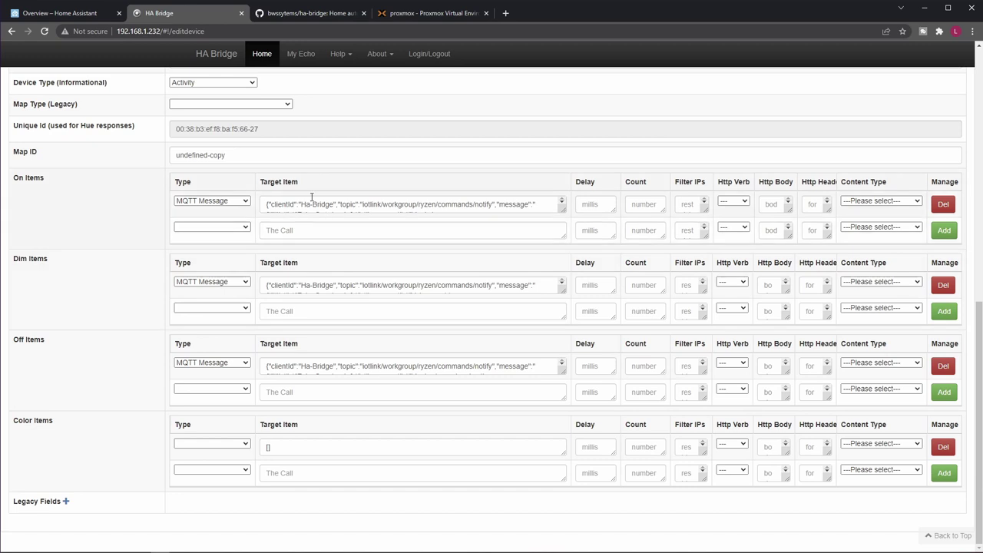
drag(301, 204, 335, 205)
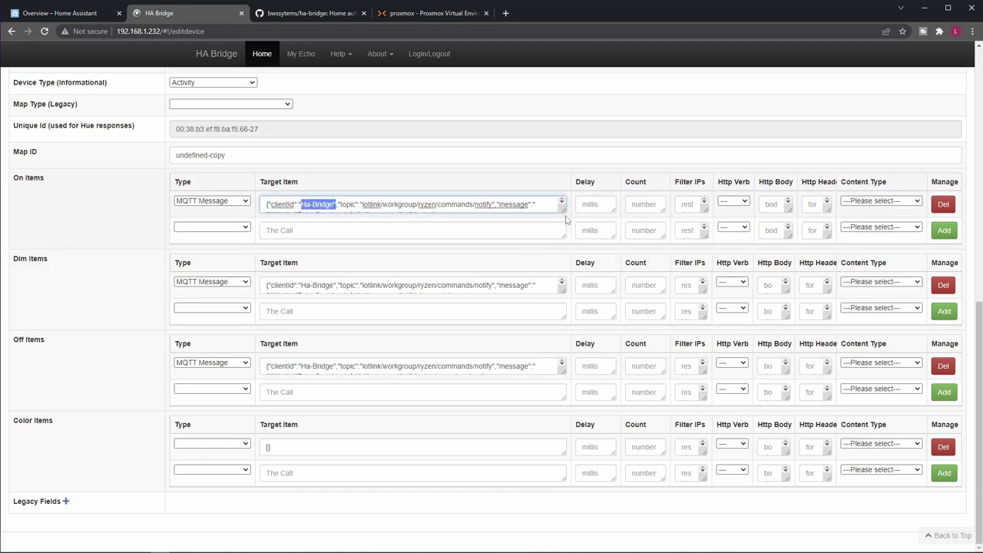
drag(562, 212, 577, 368)
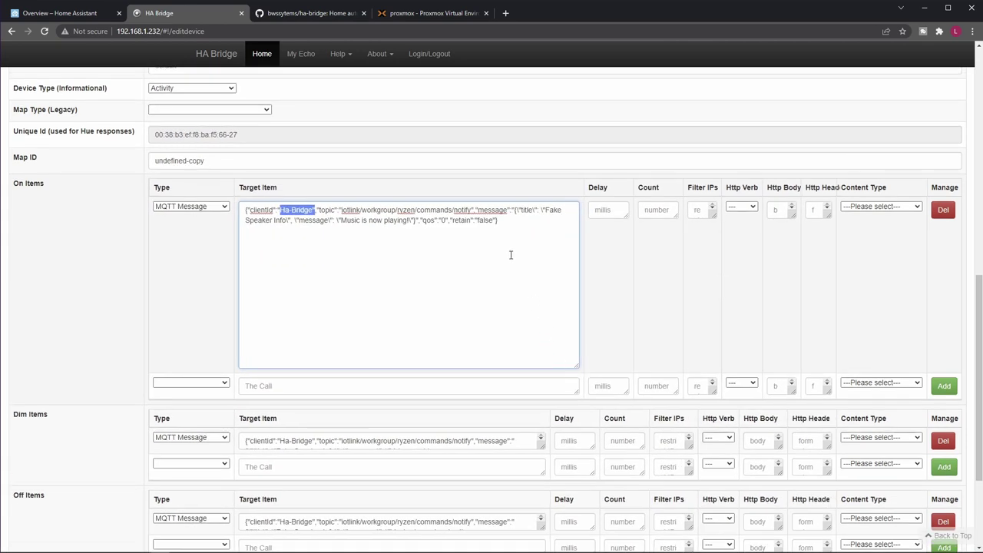
click(500, 222)
Enlarge the Dim item's Target Item box and highlight the ${intensity.percent} placeholder in its MQTT message.
scroll(520, 265, down, 3)
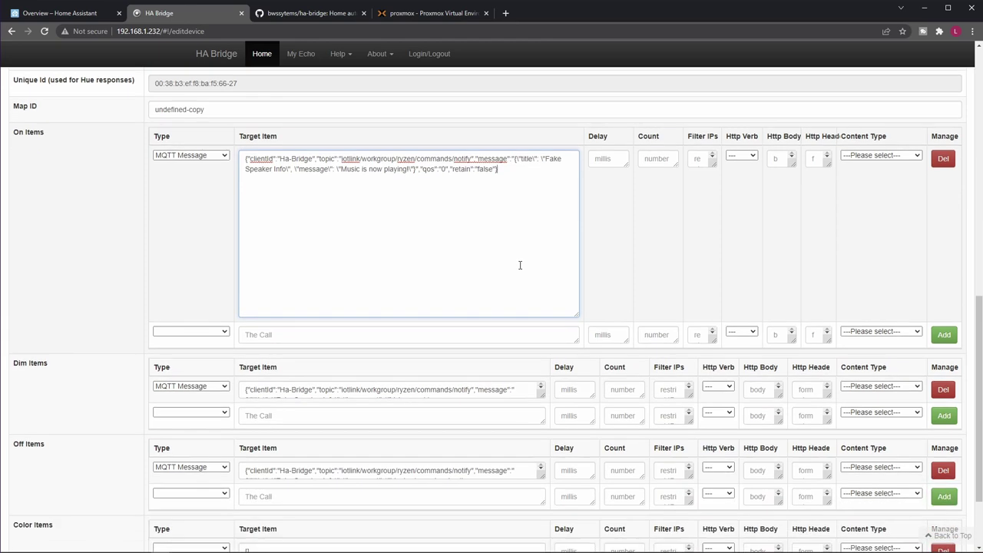
scroll(525, 209, up, 2)
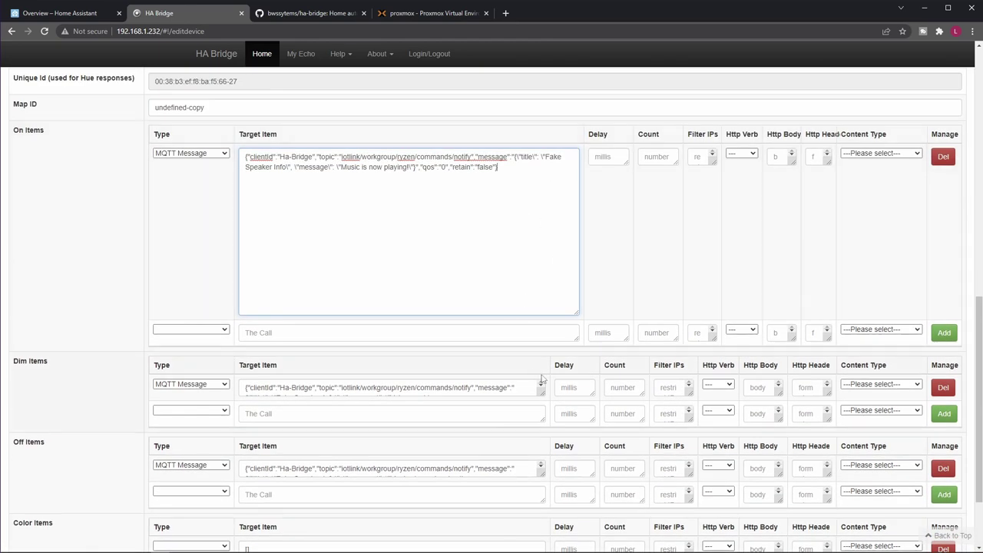
scroll(523, 227, down, 2)
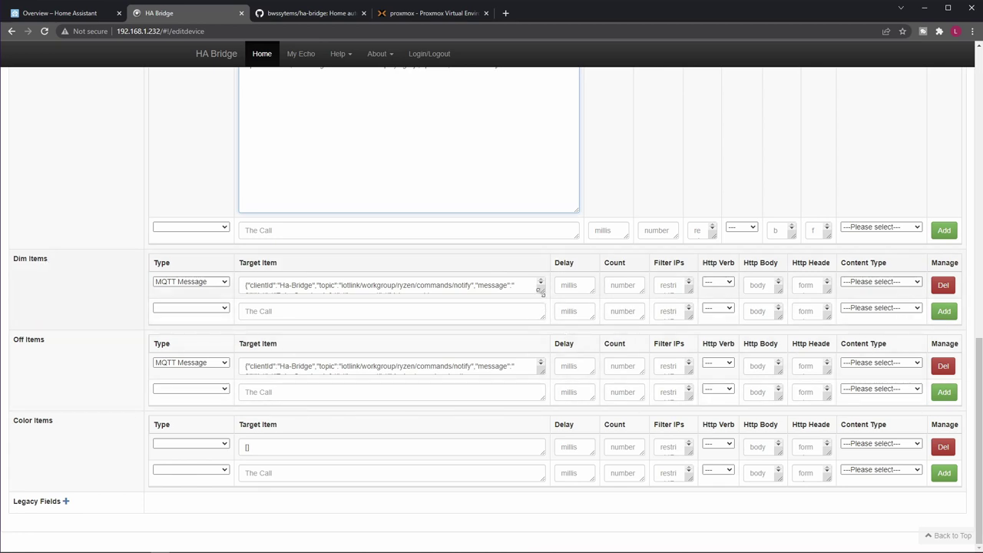
drag(540, 290, 553, 368)
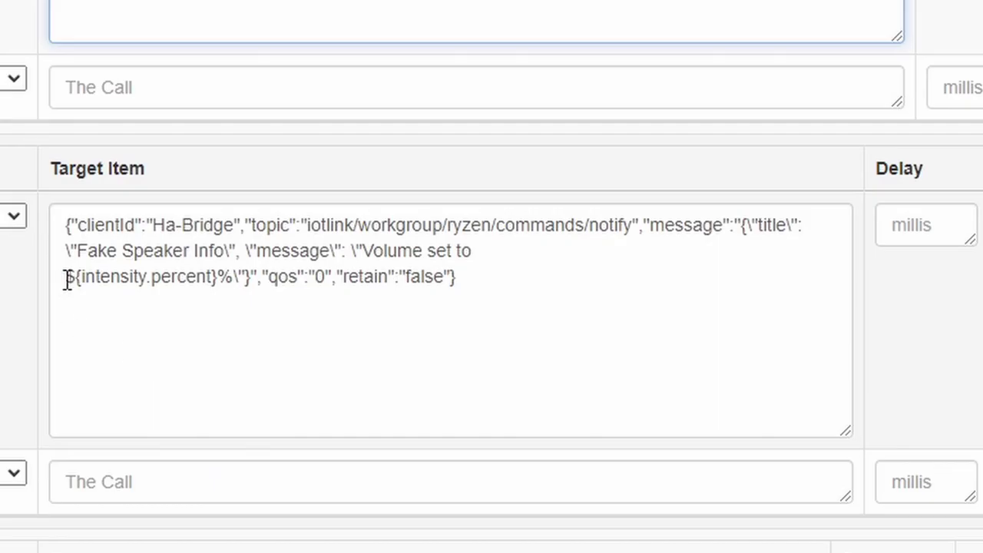
drag(68, 279, 224, 294)
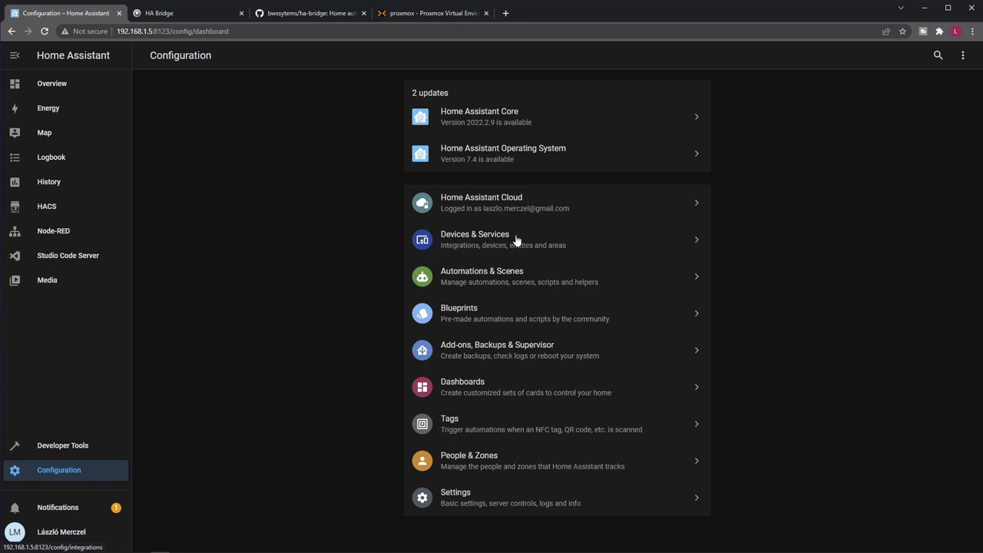
Open the integrations in Devices & Services and start setting up a new Philips Hue integration.
click(464, 239)
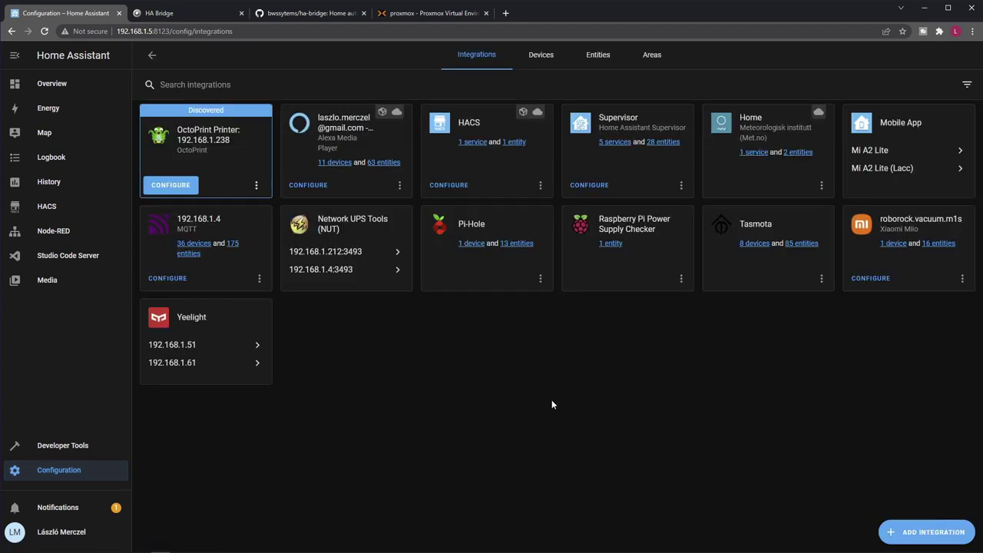
click(924, 532)
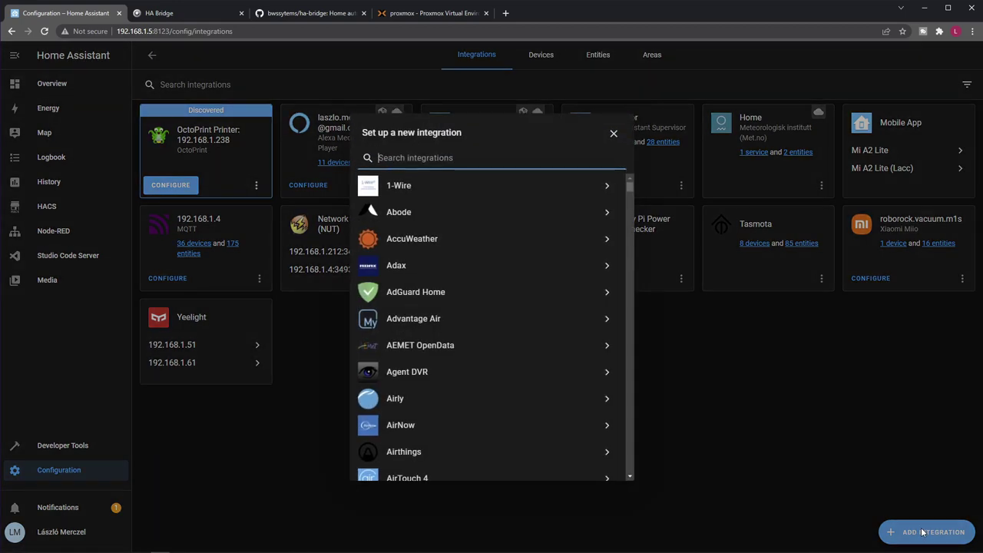
text(hue)
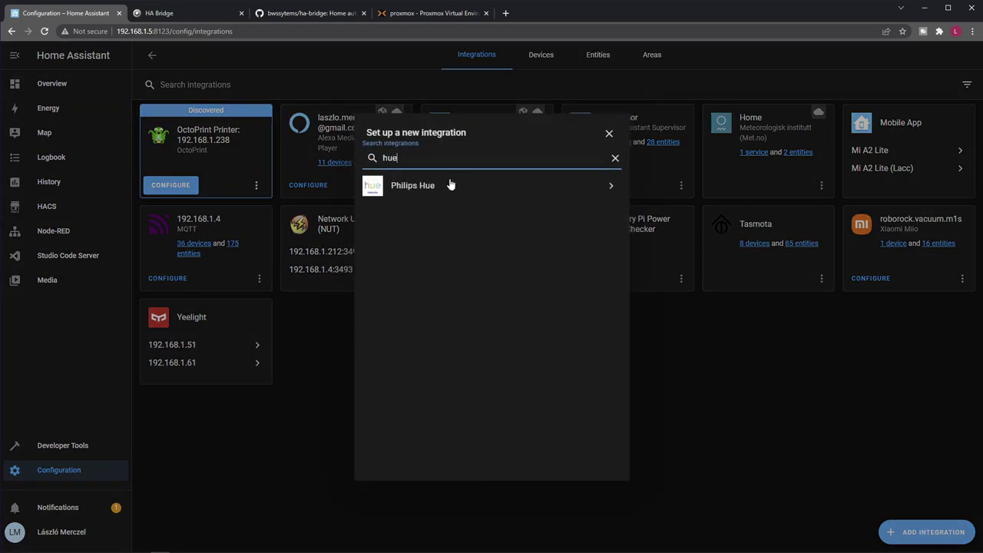
click(434, 189)
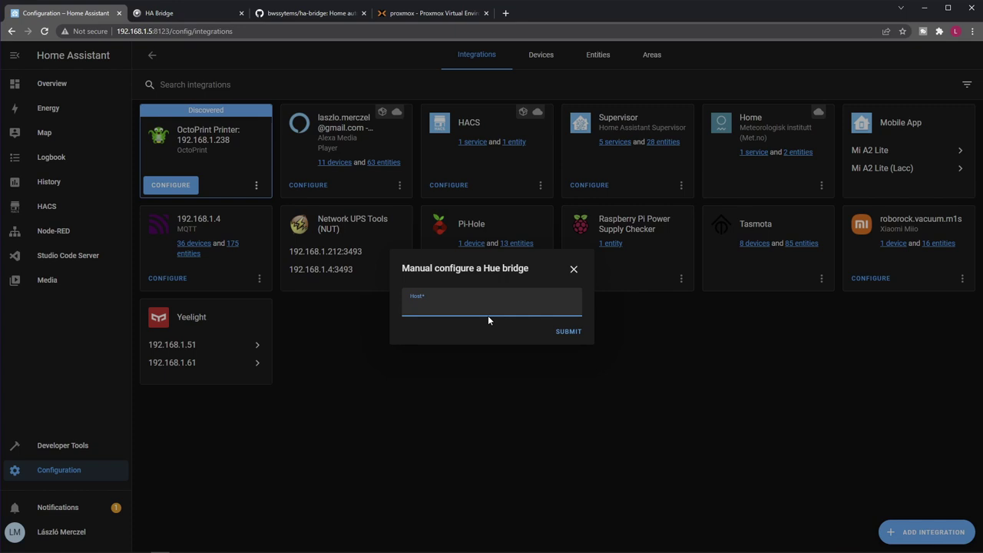
Register the Hue bridge with host 192.168.1.232, finish without assigning areas, and list the new bridge's devices.
text(192.168.1.232)
click(568, 331)
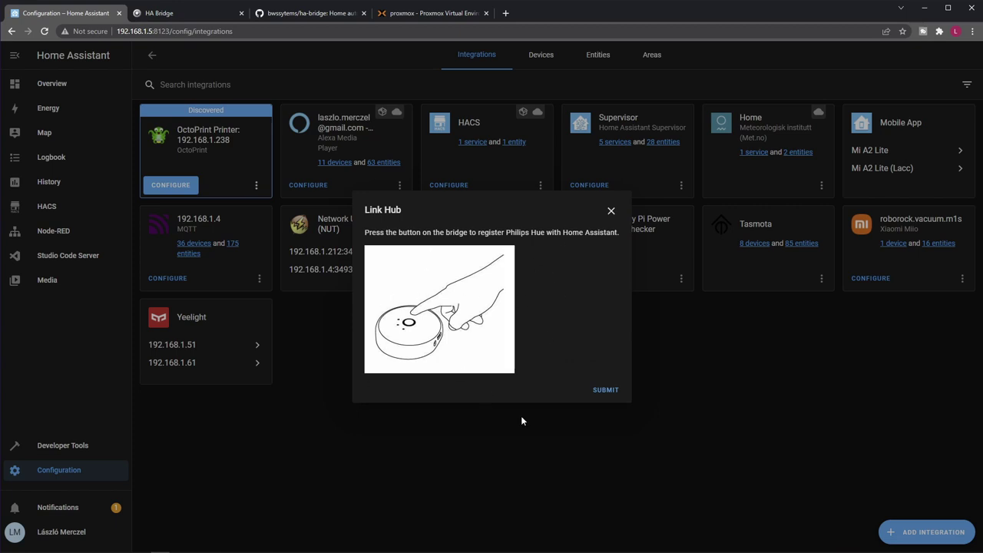
click(605, 390)
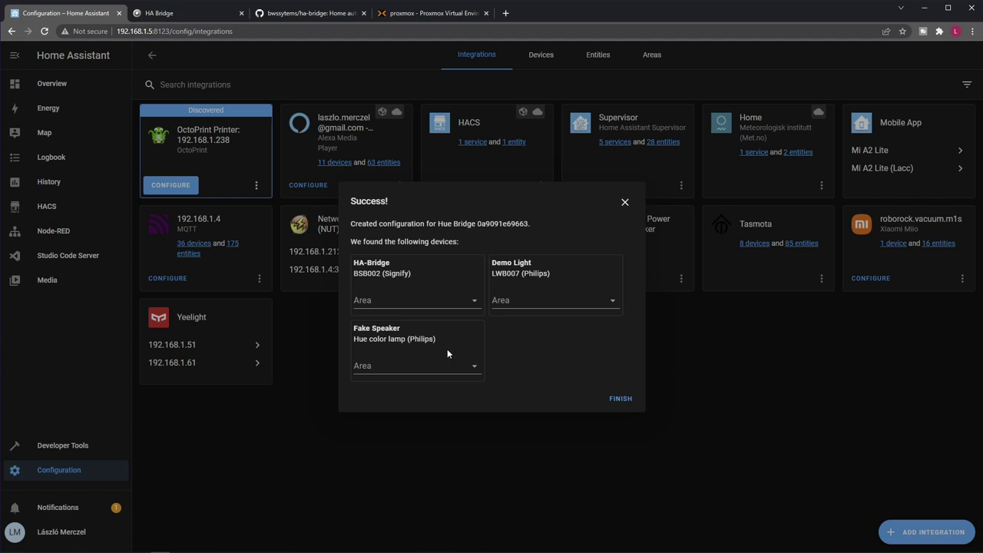
click(619, 405)
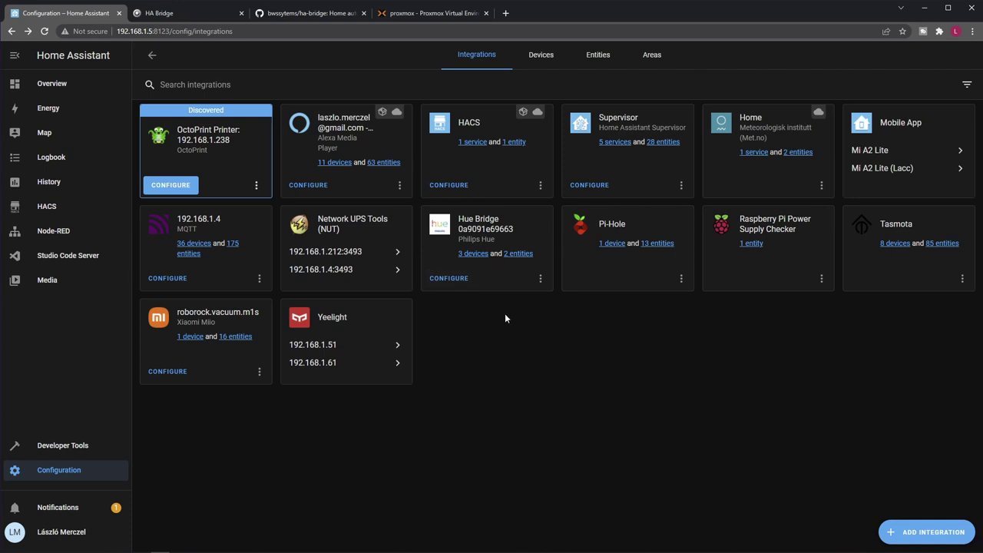
click(470, 259)
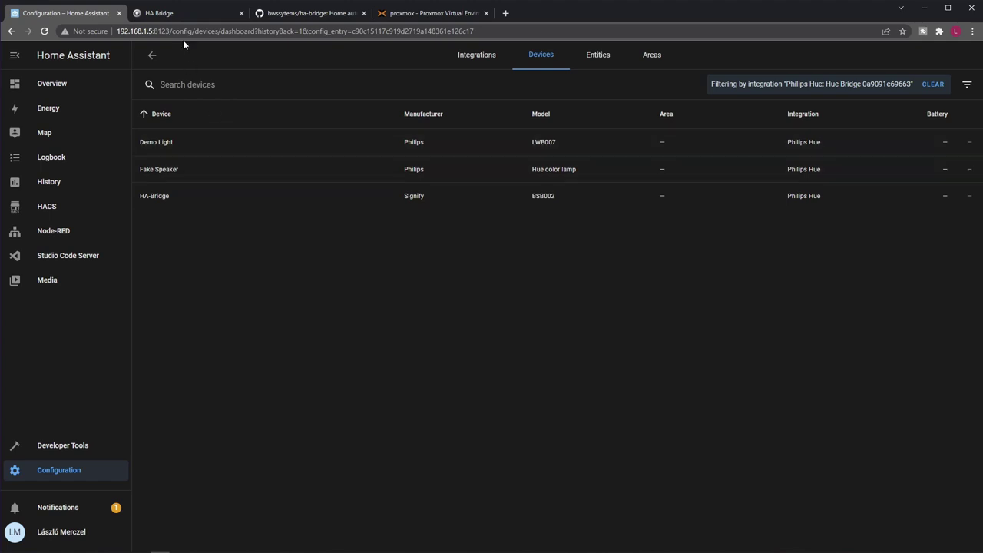
Switch to HA Bridge and create a bridge device named New Device, leaving its other settings at their defaults.
click(173, 12)
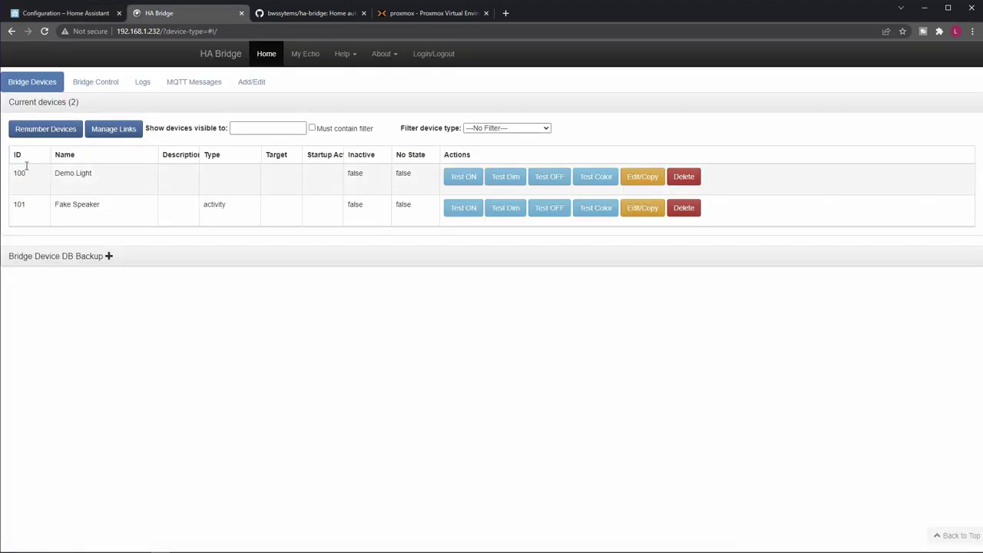
click(244, 85)
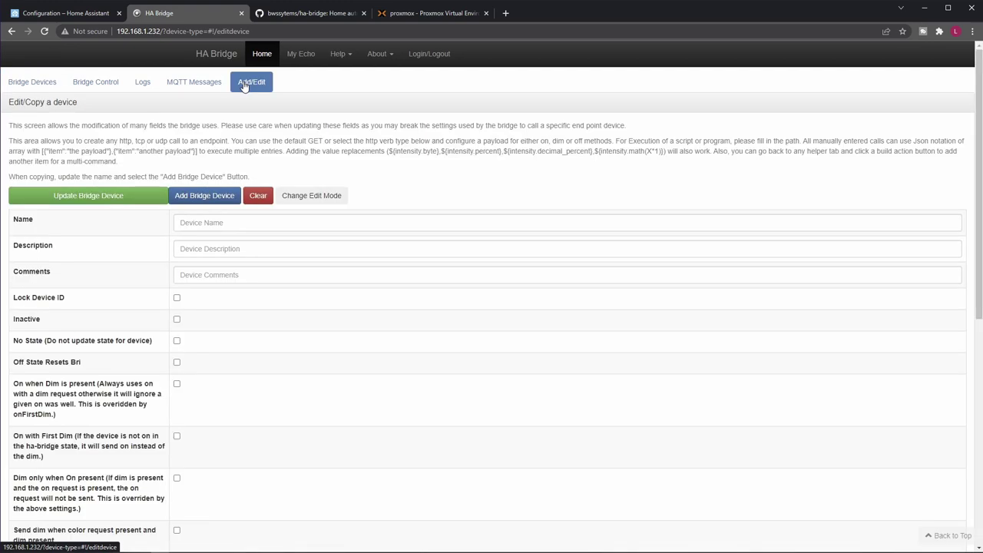
click(240, 223)
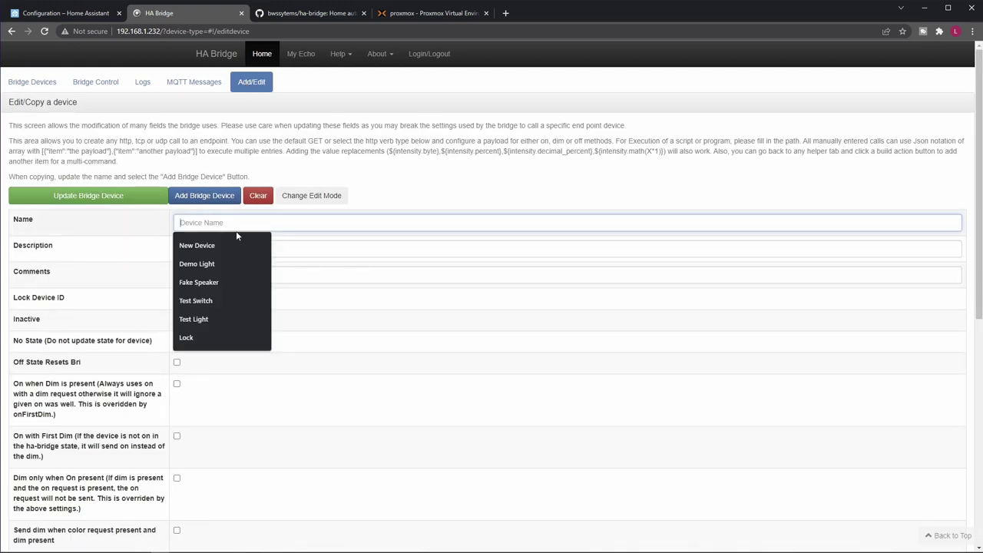
click(230, 245)
scroll(461, 278, down, 5)
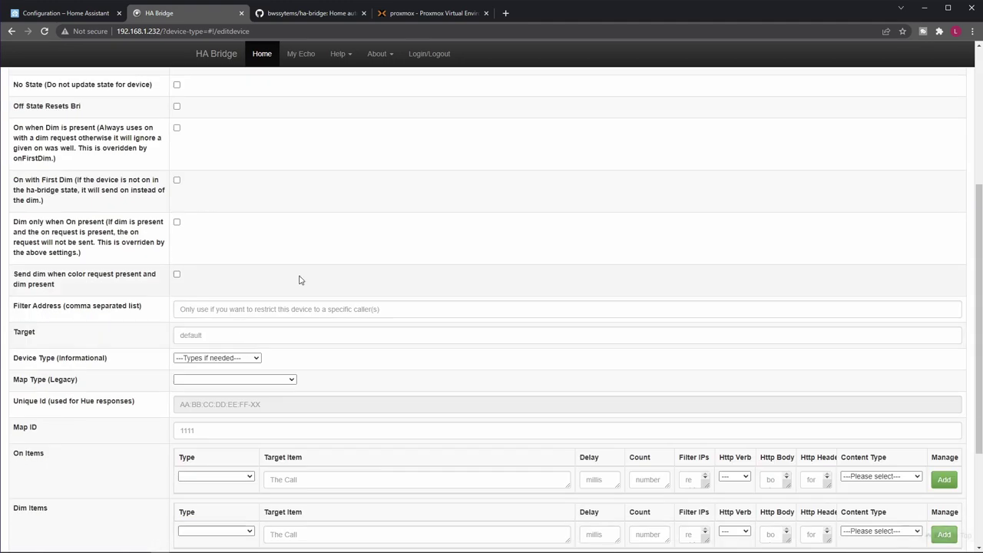
scroll(463, 278, up, 6)
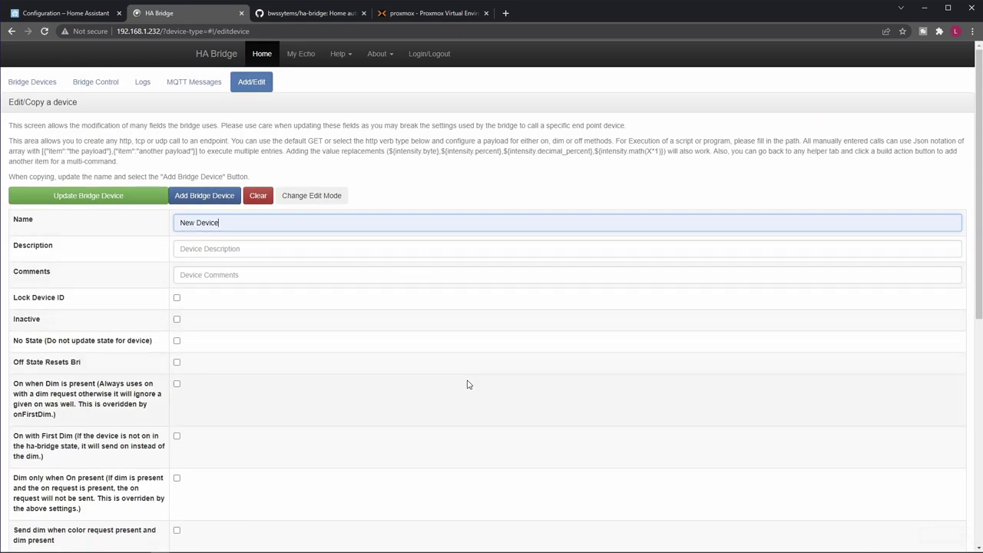
click(85, 205)
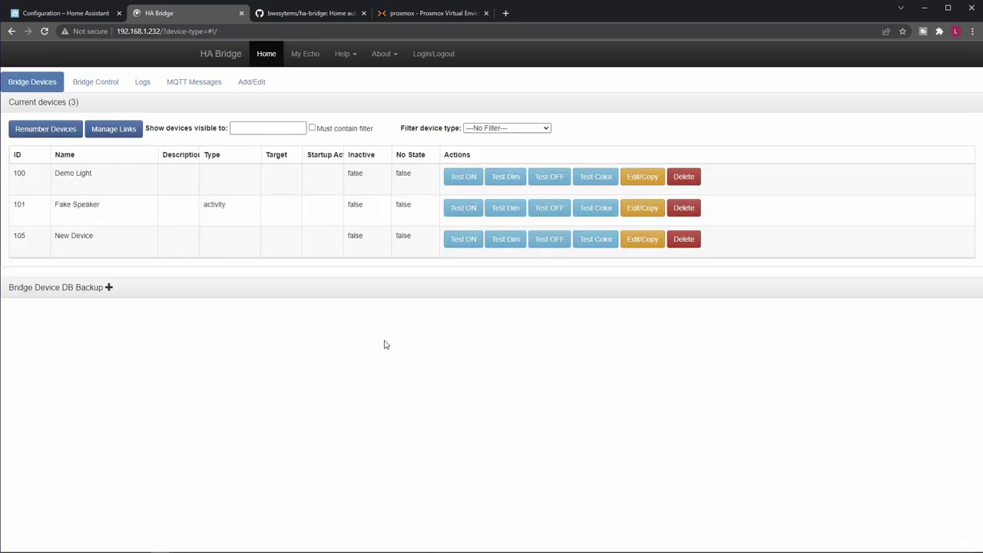
Switch to Home Assistant and open the details of New Device from the Hue bridge's device list.
click(73, 14)
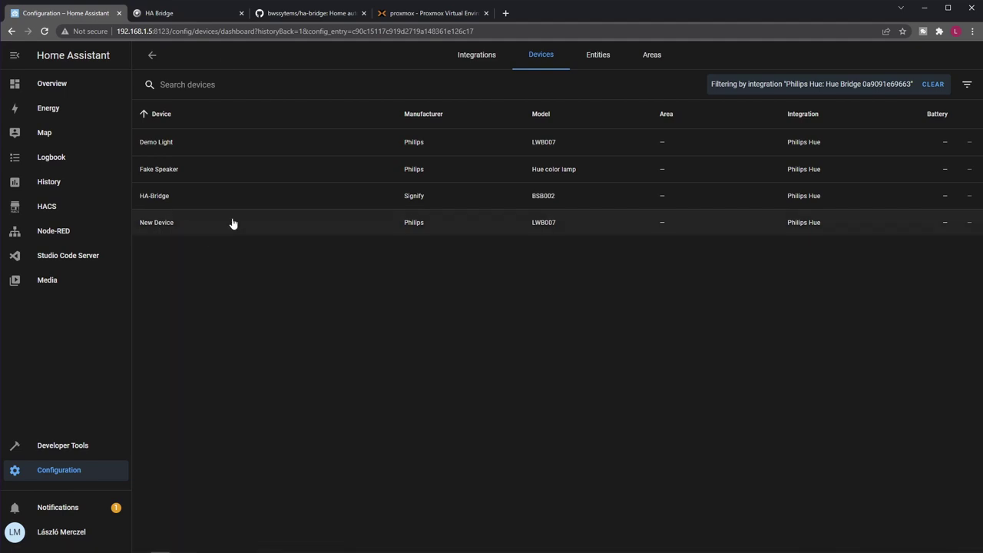
click(166, 222)
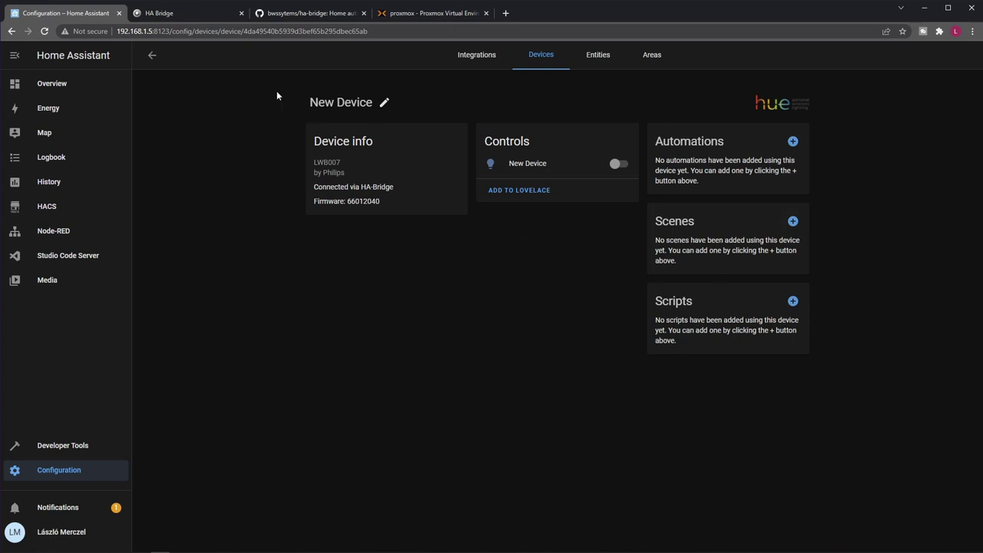
Run the On test for New Device in HA Bridge, check its state in Home Assistant and return to the bridge's device list.
click(171, 17)
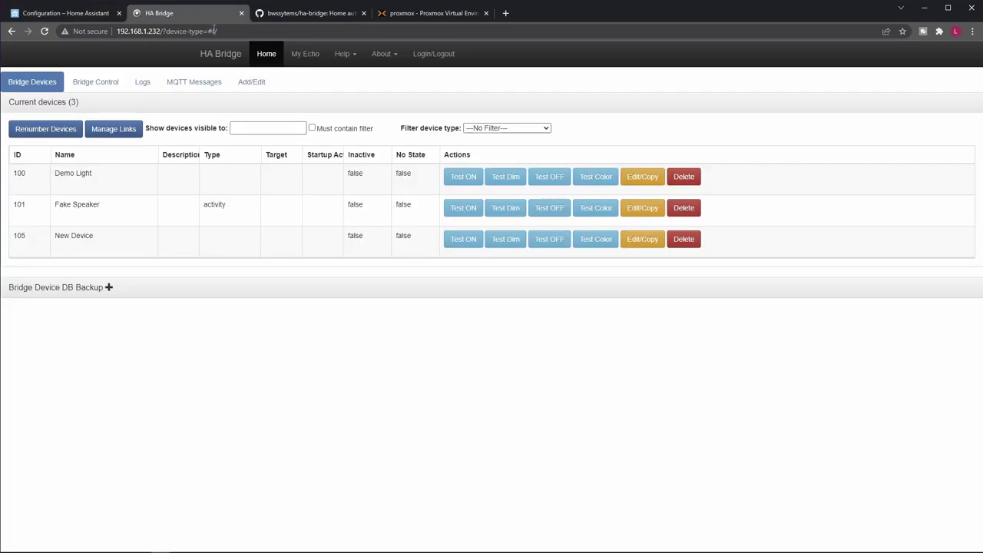
click(467, 242)
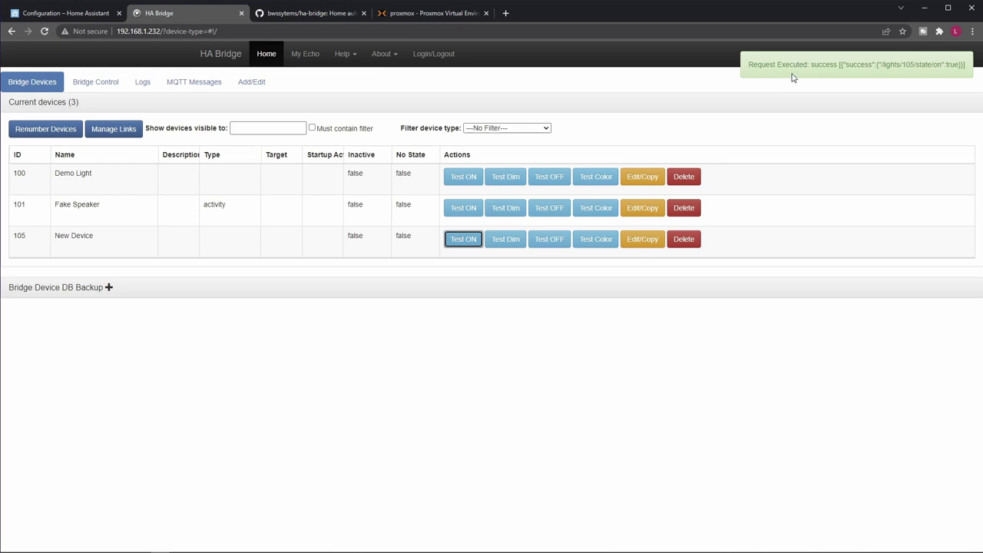
click(72, 15)
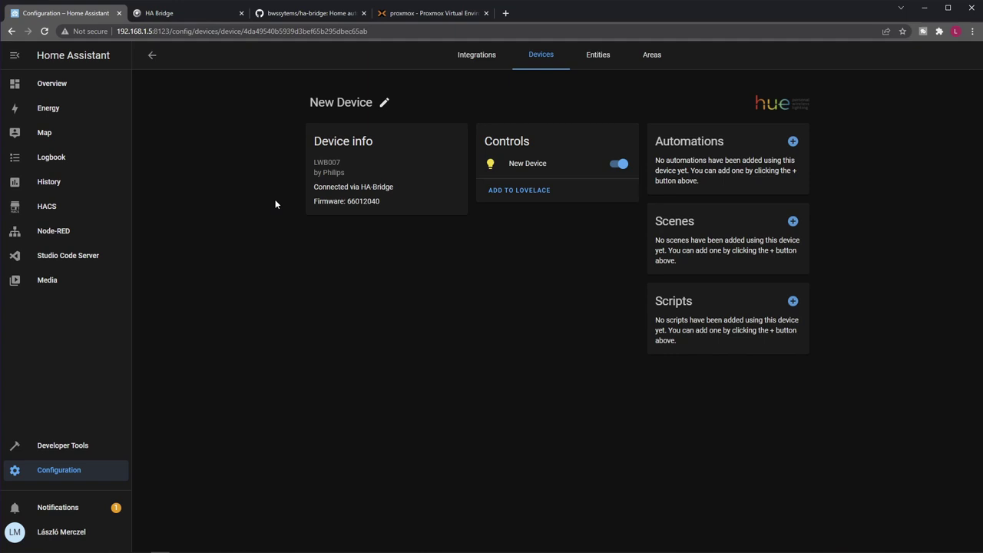
click(184, 12)
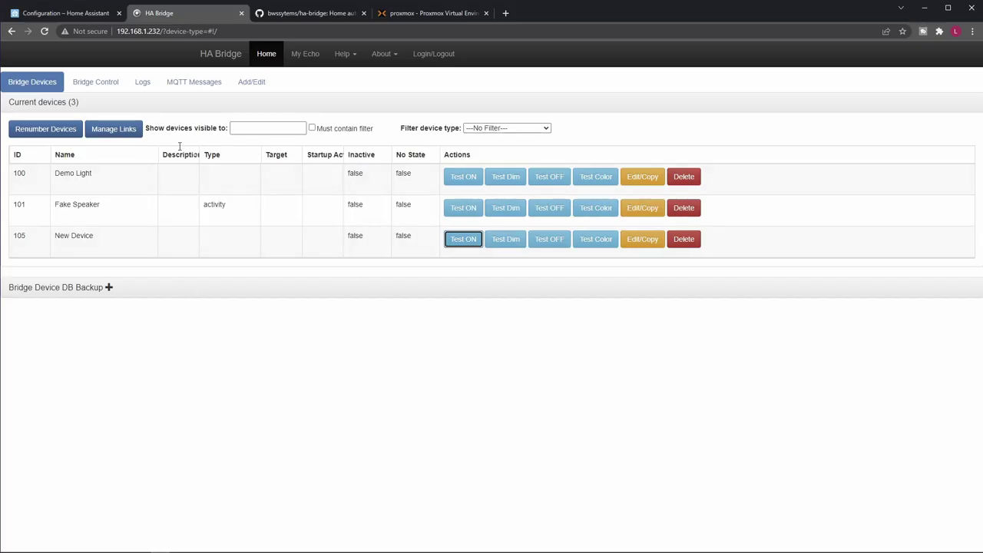
click(240, 404)
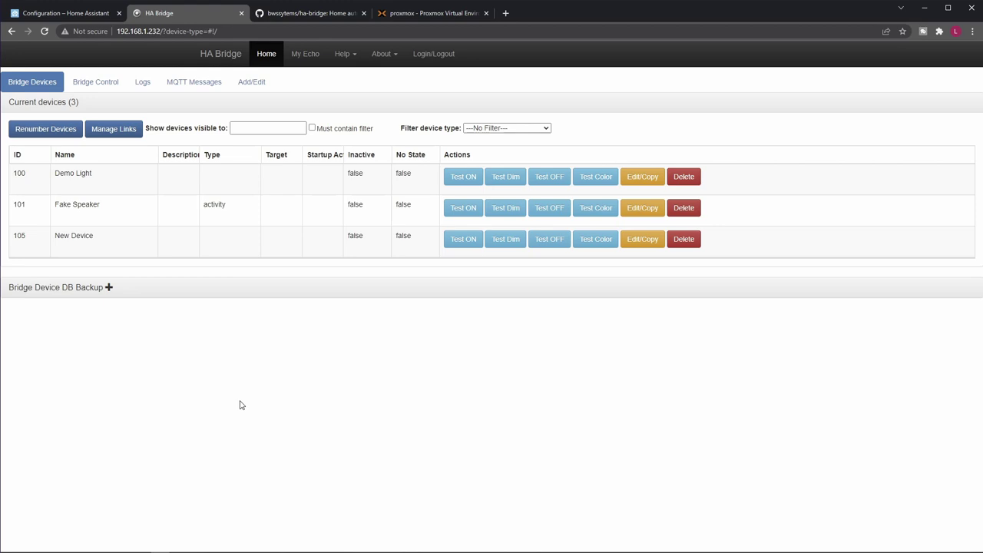